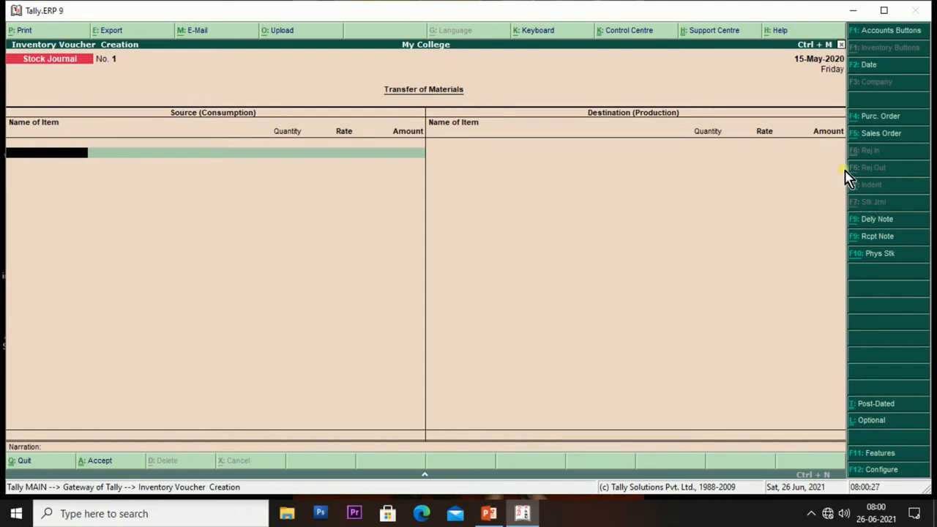
Step: Enable Use Rejection Inward/Outward Notes in the company's inventory features and accept the change
{"action": "left_click", "coordinate": [873, 457]}
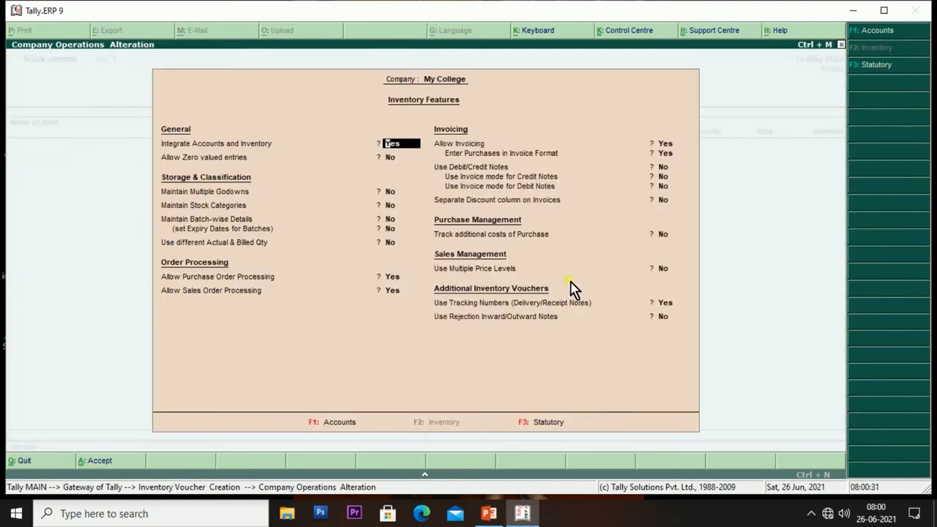
{"action": "left_click", "coordinate": [665, 317]}
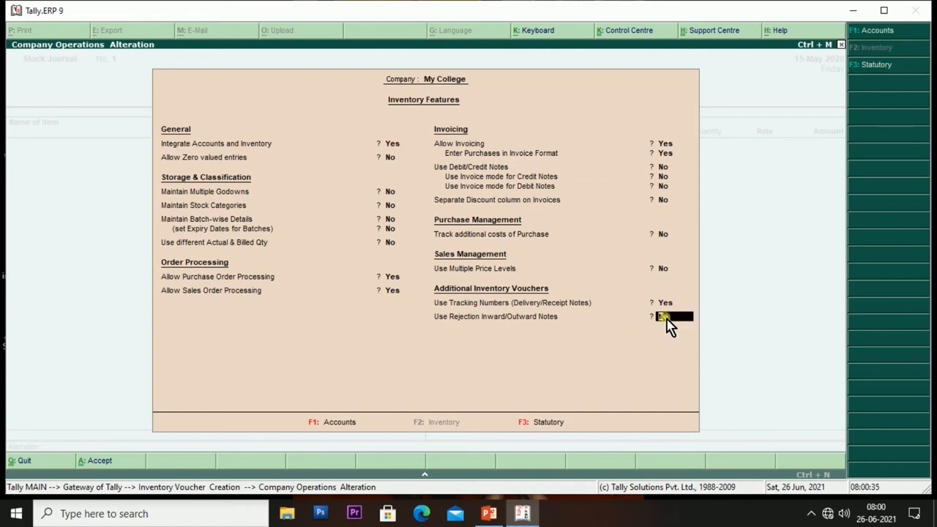
{"action": "type", "text": "y"}
{"action": "key", "text": "Return"}
{"action": "key", "text": "y"}
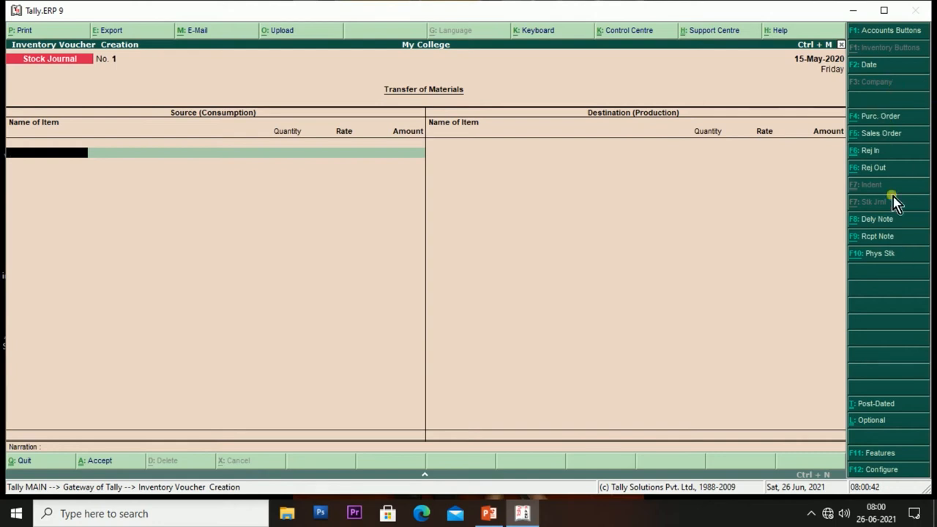
Step: Start a Rejections In voucher and choose the last ledger account in the list as the customer, keeping the default name and address
{"action": "left_click", "coordinate": [868, 151]}
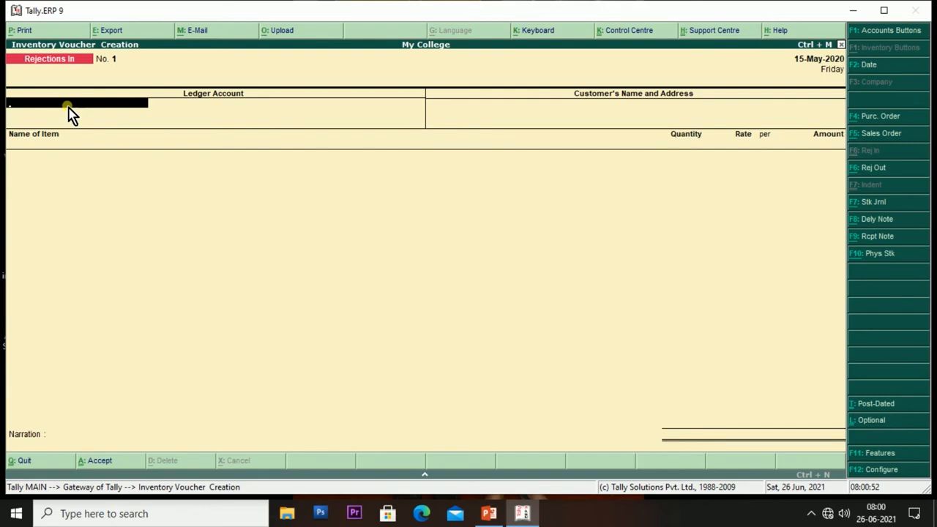
{"action": "type", "text": "S"}
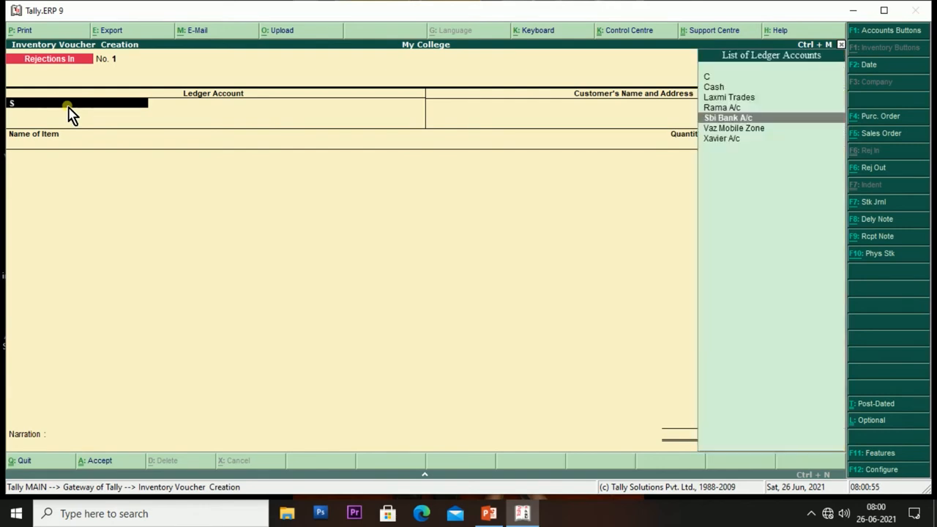
{"action": "key", "text": "Up"}
{"action": "key", "text": "Up"}
{"action": "key", "text": "Up"}
{"action": "key", "text": "Up"}
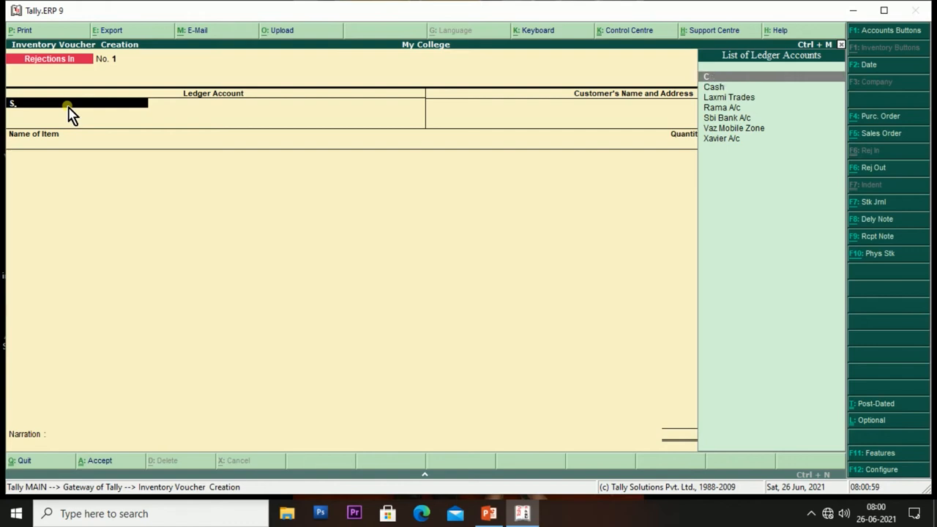
{"action": "key", "text": "Down"}
{"action": "key", "text": "Down"}
{"action": "key", "text": "Down"}
{"action": "key", "text": "Down"}
{"action": "key", "text": "Down"}
{"action": "key", "text": "Down"}
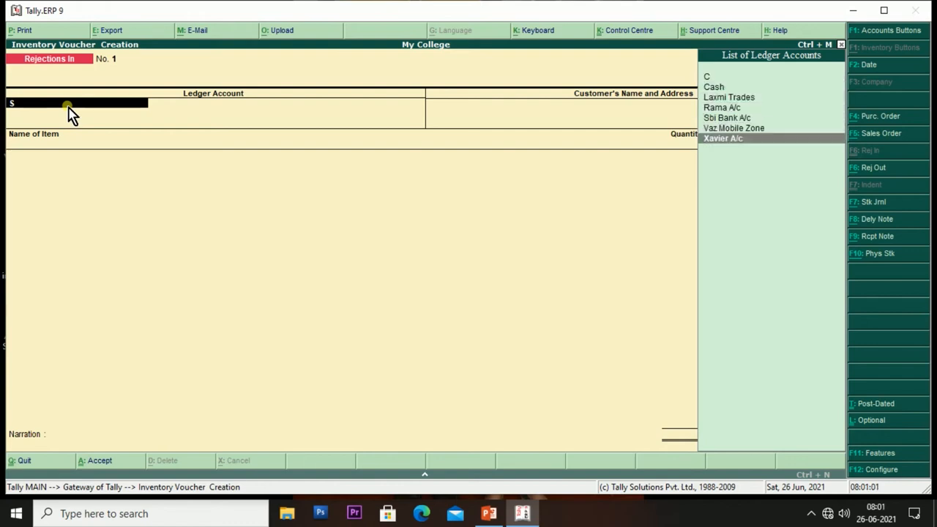
{"action": "key", "text": "Up"}
{"action": "key", "text": "Down"}
{"action": "key", "text": "Return"}
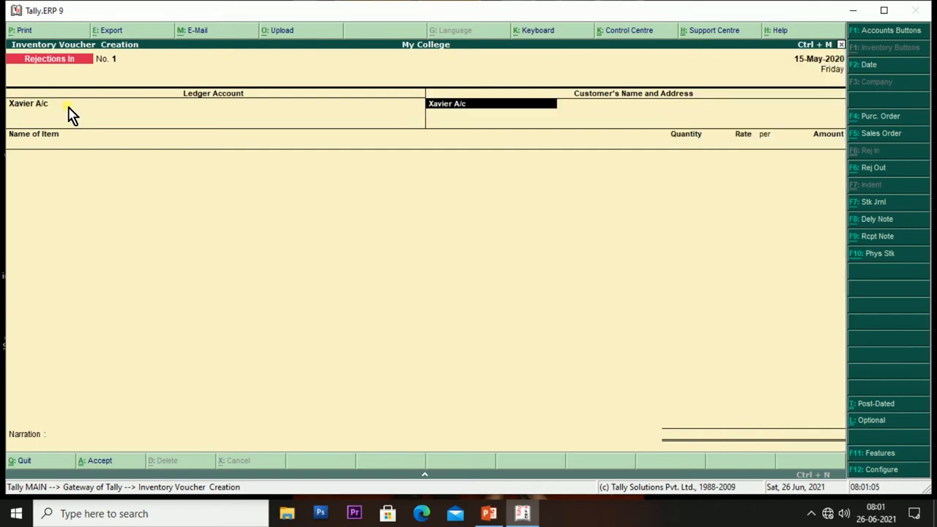
{"action": "key", "text": "Return"}
{"action": "key", "text": "Return"}
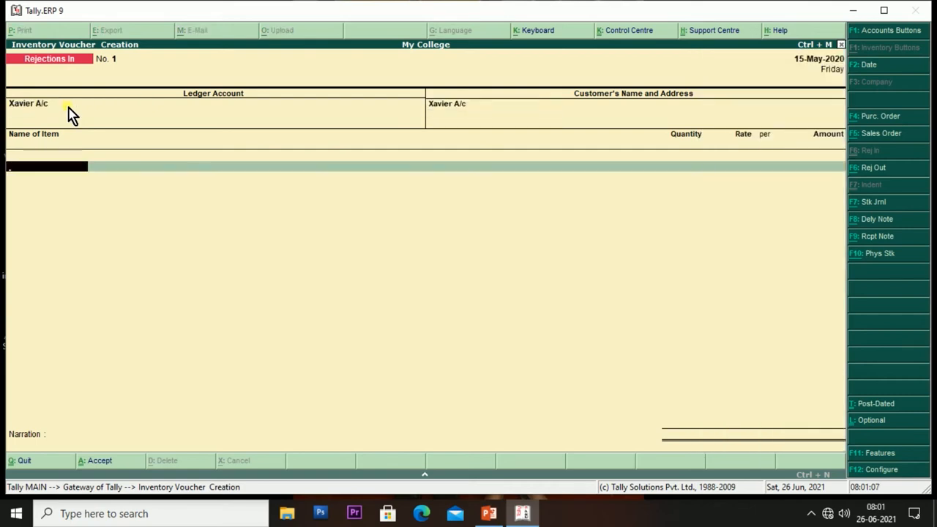
Step: Add the stock item Dvds to the Rejections In voucher with tracking number 1 and order number Not Applicable
{"action": "type", "text": "D"}
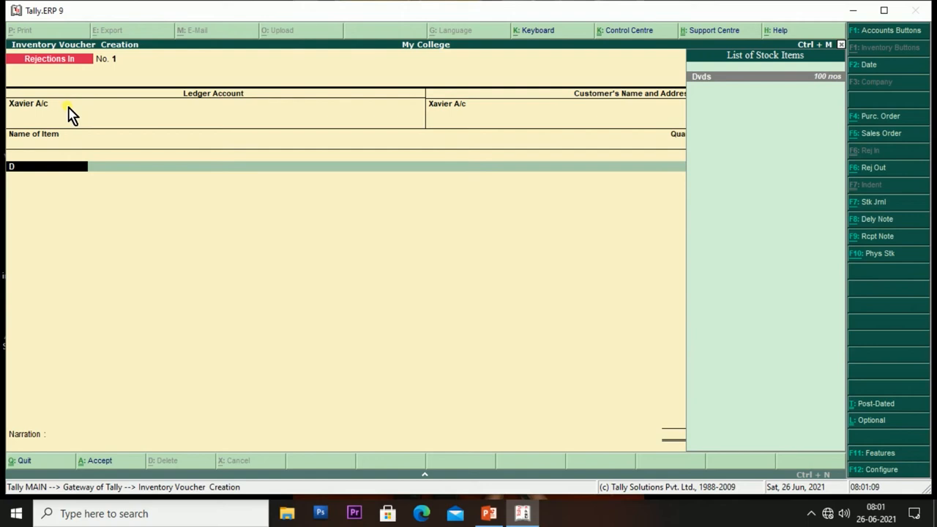
{"action": "key", "text": "Return"}
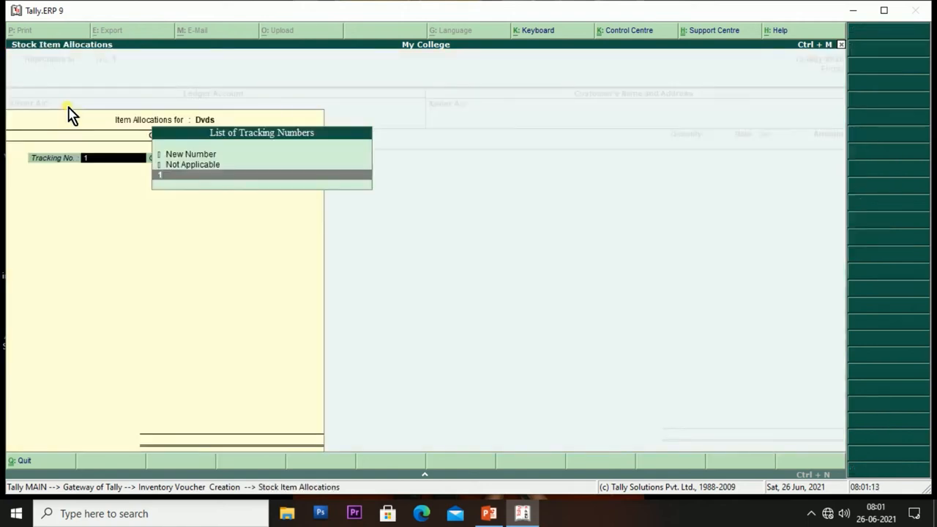
{"action": "key", "text": "Return"}
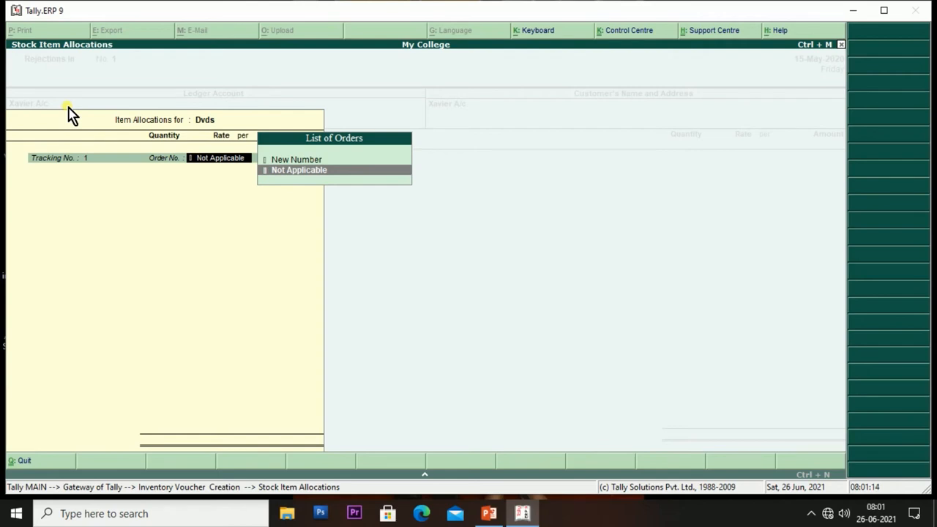
{"action": "key", "text": "Return"}
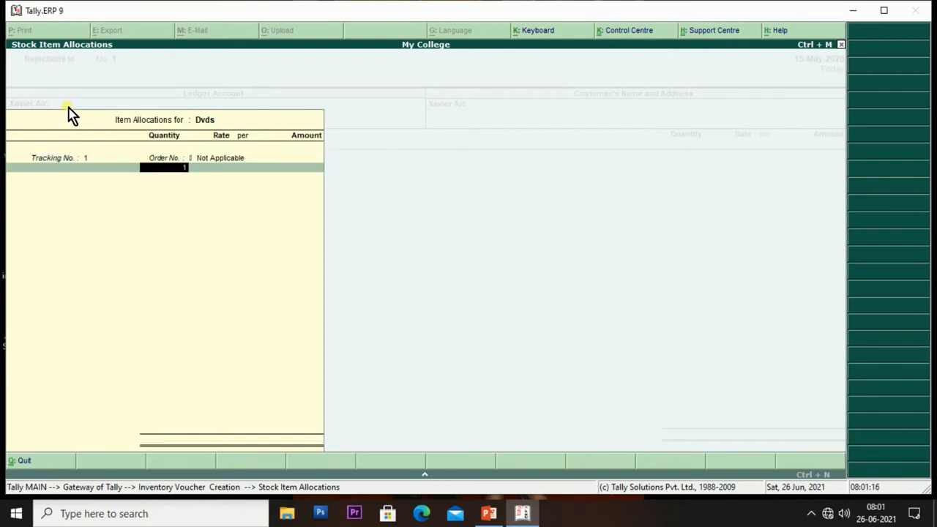
Step: Set the quantity of rejected Dvds to 10 nos
{"action": "key", "text": "Return"}
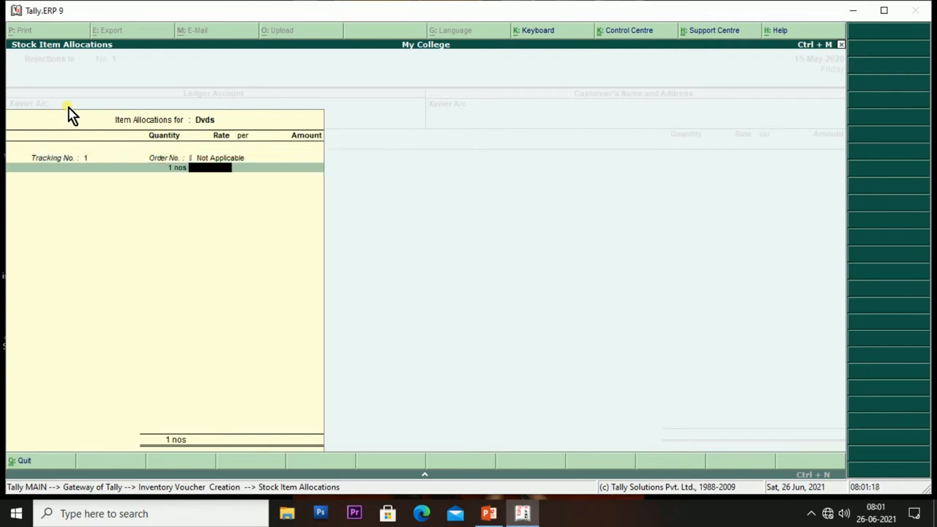
{"action": "key", "text": "BackSpace"}
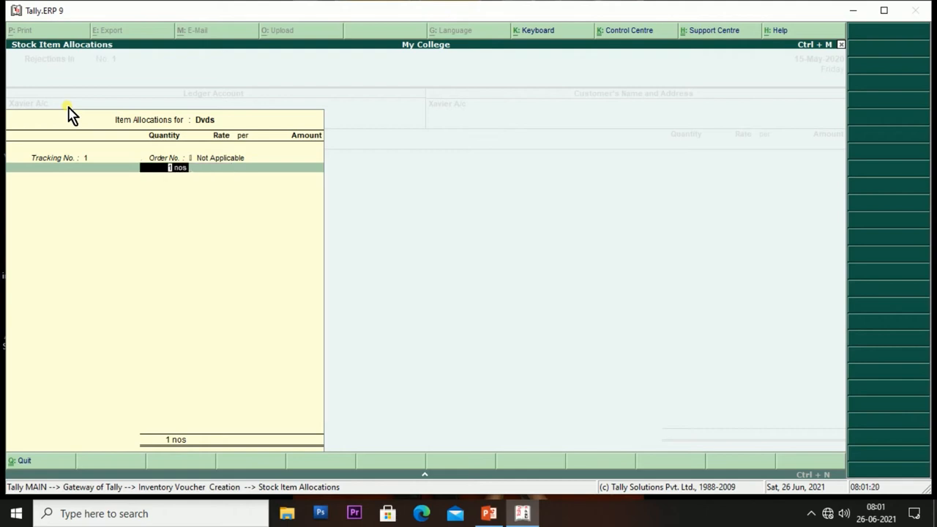
{"action": "type", "text": "5"}
{"action": "type", "text": "0"}
{"action": "key", "text": "BackSpace"}
{"action": "key", "text": "BackSpace"}
{"action": "type", "text": "10"}
{"action": "key", "text": "Return"}
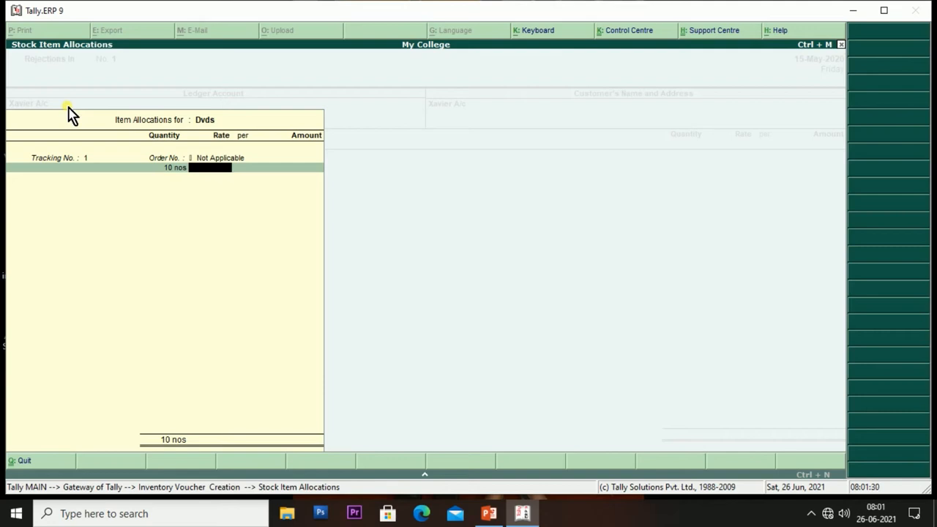
Step: Set the Dvds rate to 15 and save the Rejections In voucher without a narration
{"action": "type", "text": "15"}
{"action": "key", "text": "Return"}
{"action": "key", "text": "Return"}
{"action": "key", "text": "Return"}
{"action": "key", "text": "Return"}
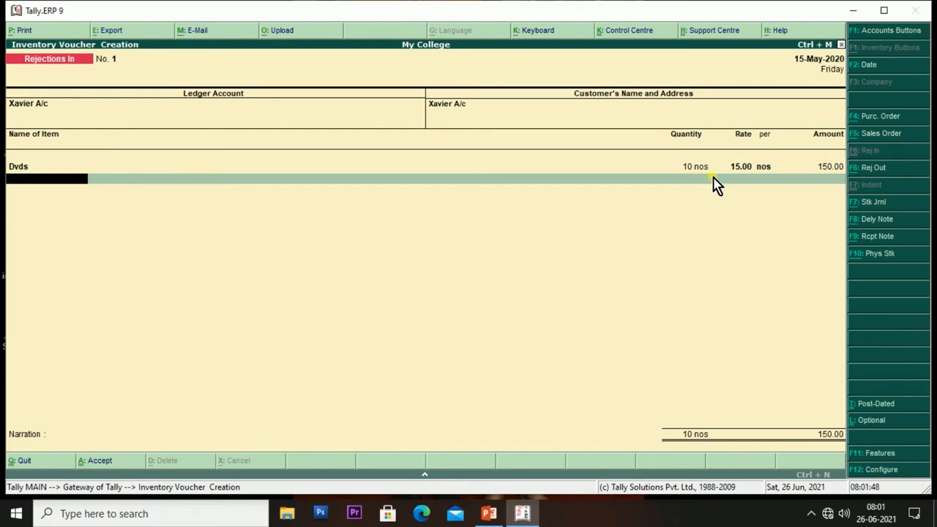
{"action": "key", "text": "Return"}
{"action": "key", "text": "Return"}
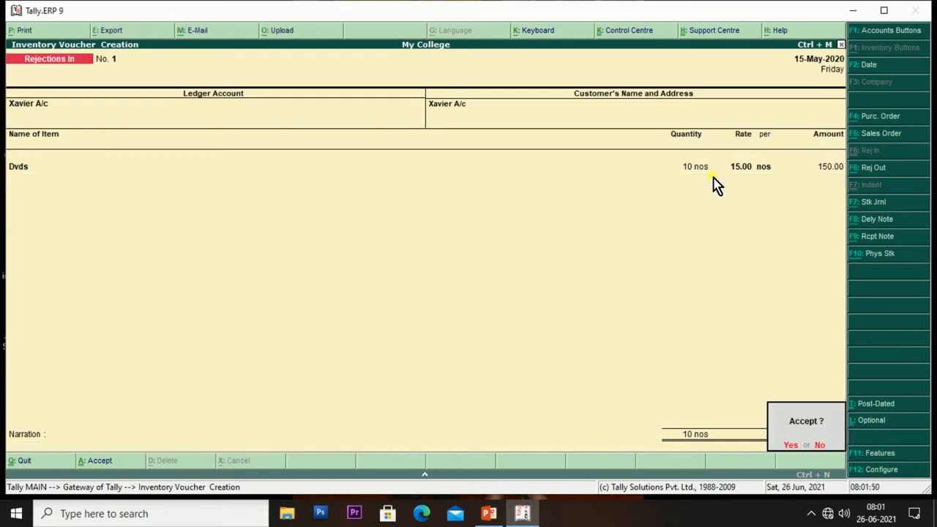
{"action": "key", "text": "Return"}
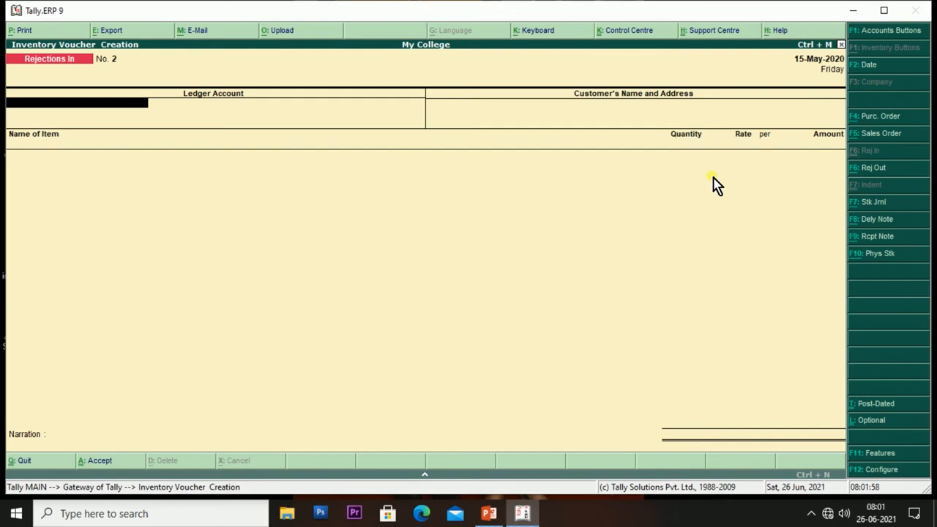
Step: Start a Rejections Out voucher and choose the ledger just above Sbi Bank A/c as the supplier, keeping the default name and address
{"action": "left_click", "coordinate": [873, 167]}
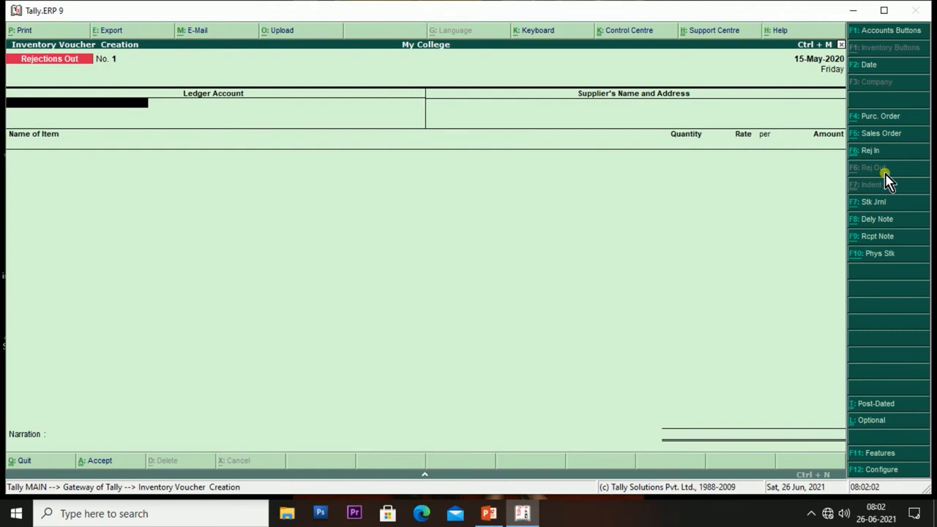
{"action": "type", "text": "S"}
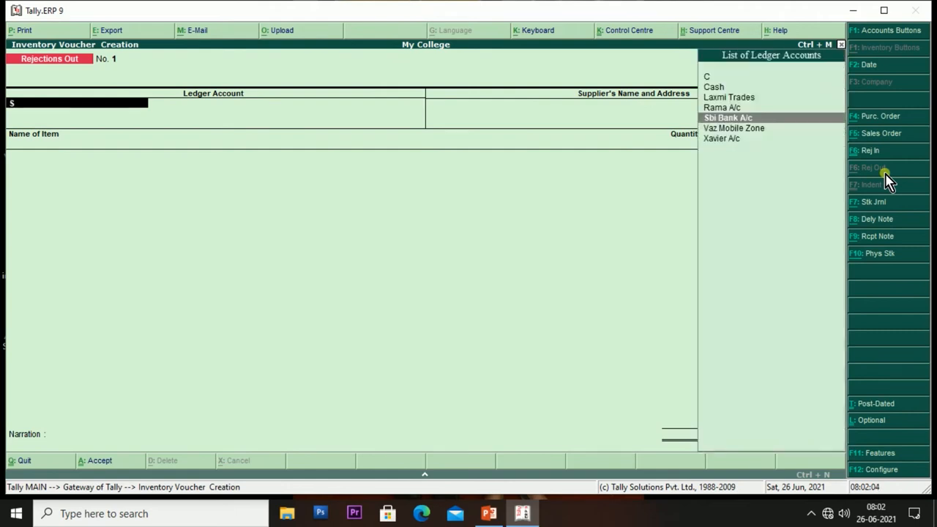
{"action": "key", "text": "Up"}
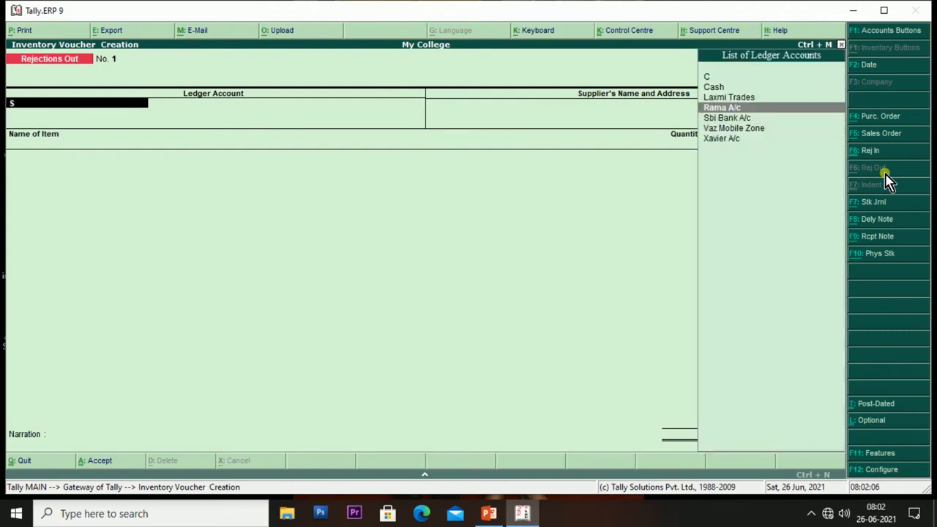
{"action": "key", "text": "Return"}
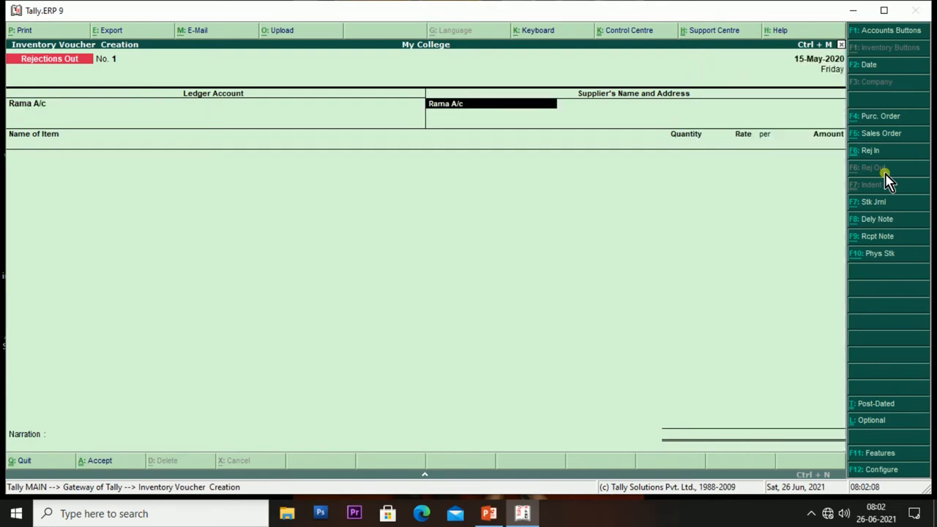
{"action": "key", "text": "Return"}
{"action": "key", "text": "Return"}
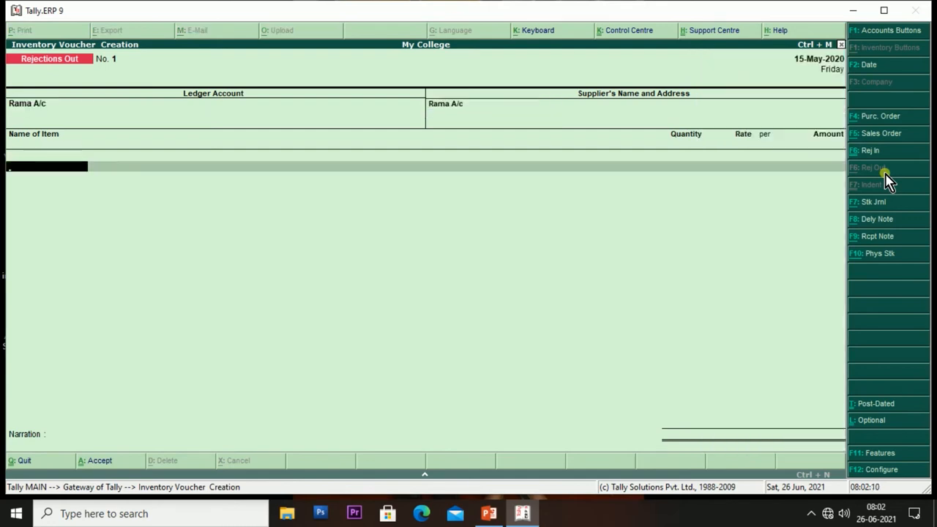
Step: Add the stock item Dvds to the Rejections Out voucher with tracking number 1 and order number Not Applicable
{"action": "key", "text": "Return"}
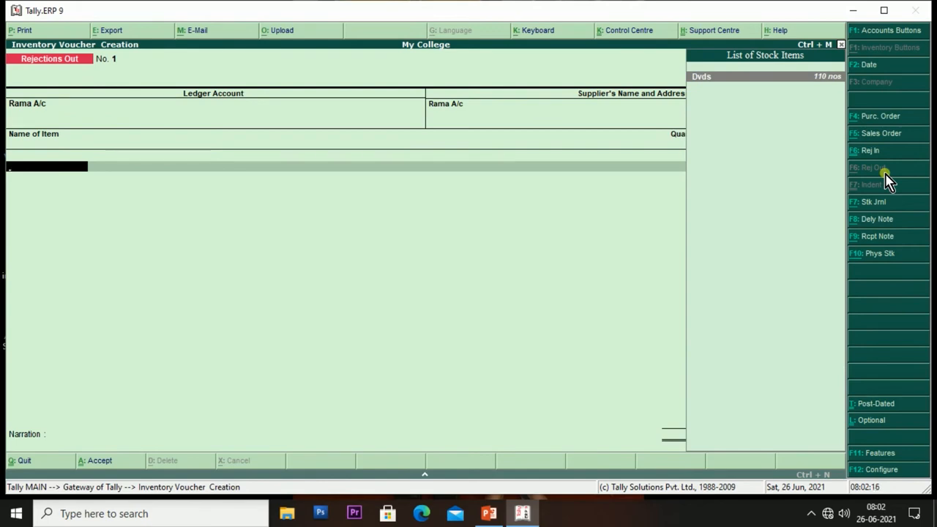
{"action": "key", "text": "Return"}
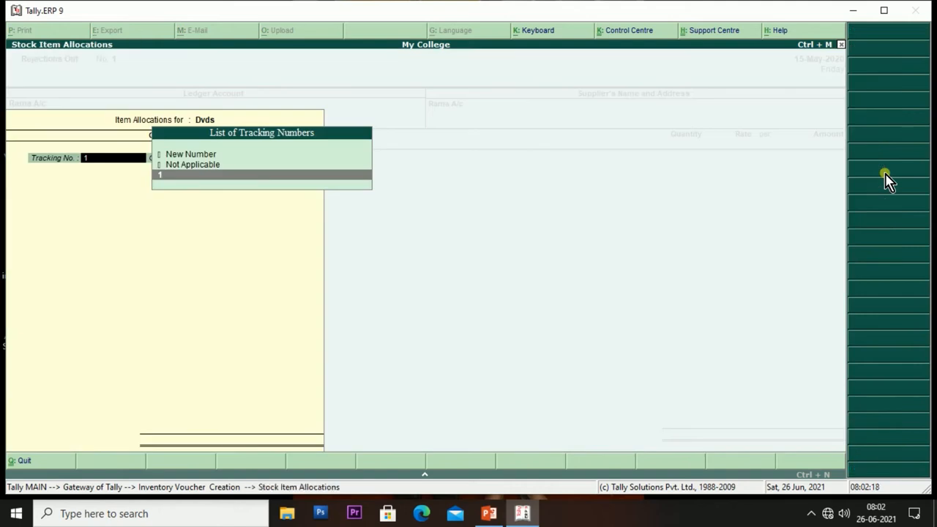
{"action": "key", "text": "Return"}
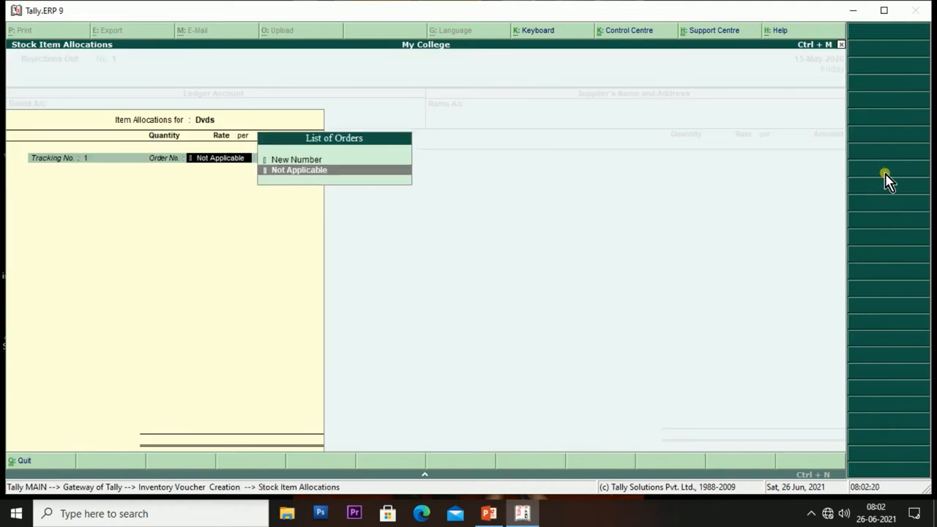
{"action": "key", "text": "Return"}
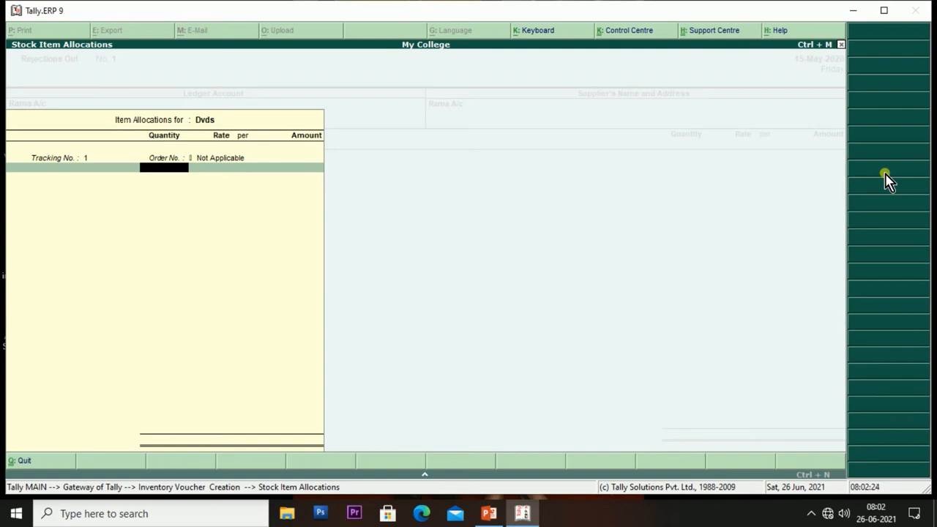
Step: Enter a quantity of 10 nos for the returned Dvds, keep the rate of 10.00 and complete the item allocation
{"action": "type", "text": "10"}
{"action": "key", "text": "Return"}
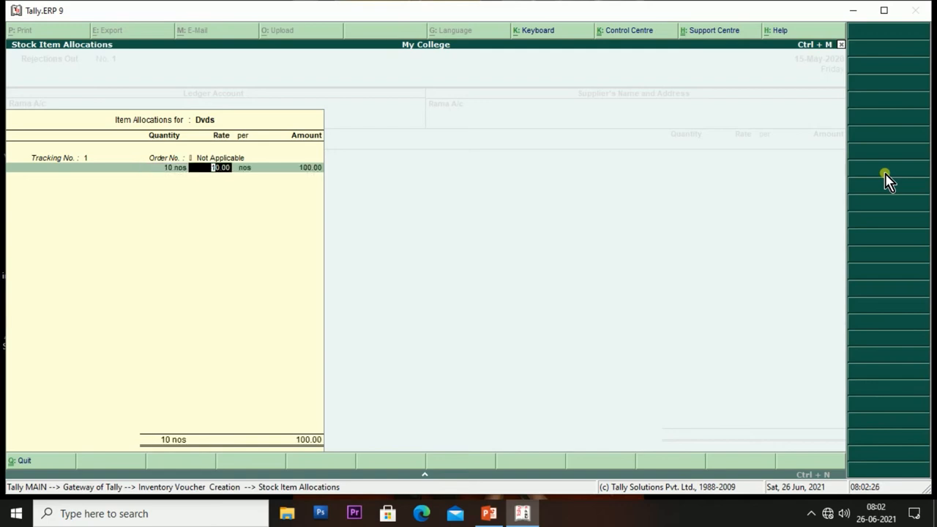
{"action": "key", "text": "Return"}
{"action": "key", "text": "Return"}
{"action": "key", "text": "Return"}
{"action": "key", "text": "Return"}
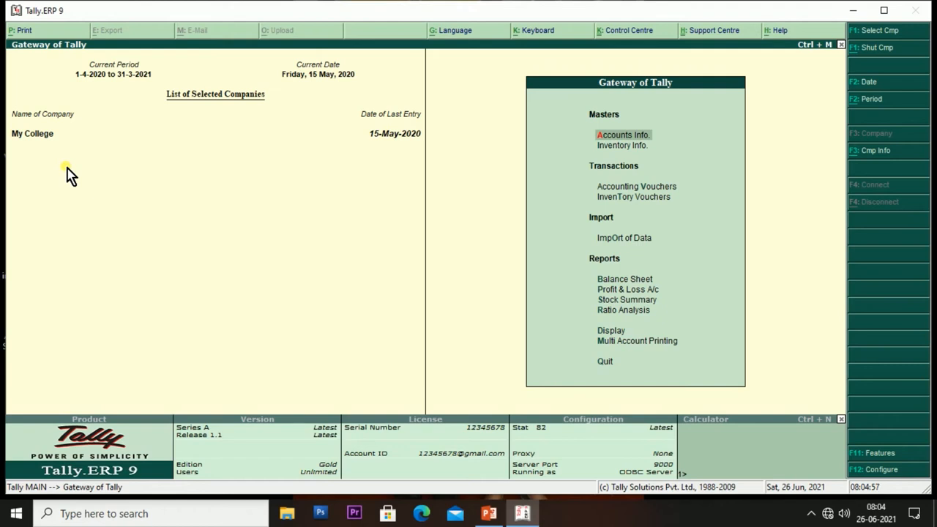
Step: Open the Inventory Info. options and examine which inventory masters are available
{"action": "key", "text": "Down"}
{"action": "key", "text": "Up"}
{"action": "key", "text": "Down"}
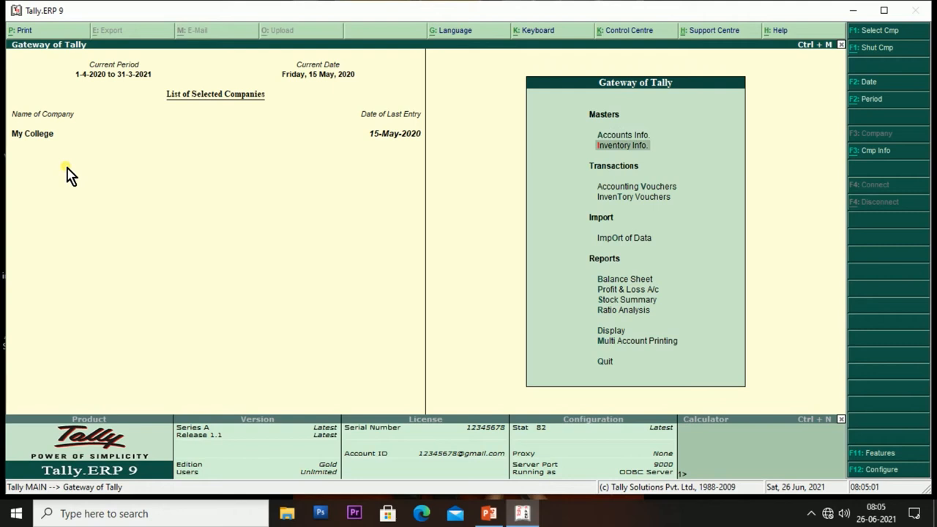
{"action": "key", "text": "Return"}
{"action": "key", "text": "Down"}
{"action": "key", "text": "Down"}
{"action": "key", "text": "Down"}
{"action": "key", "text": "Down"}
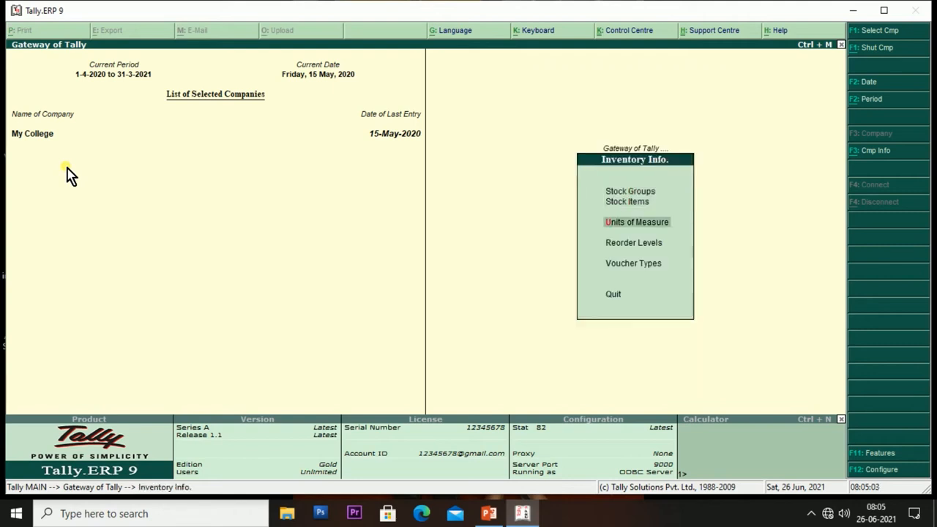
{"action": "key", "text": "Up"}
{"action": "key", "text": "Up"}
{"action": "key", "text": "Up"}
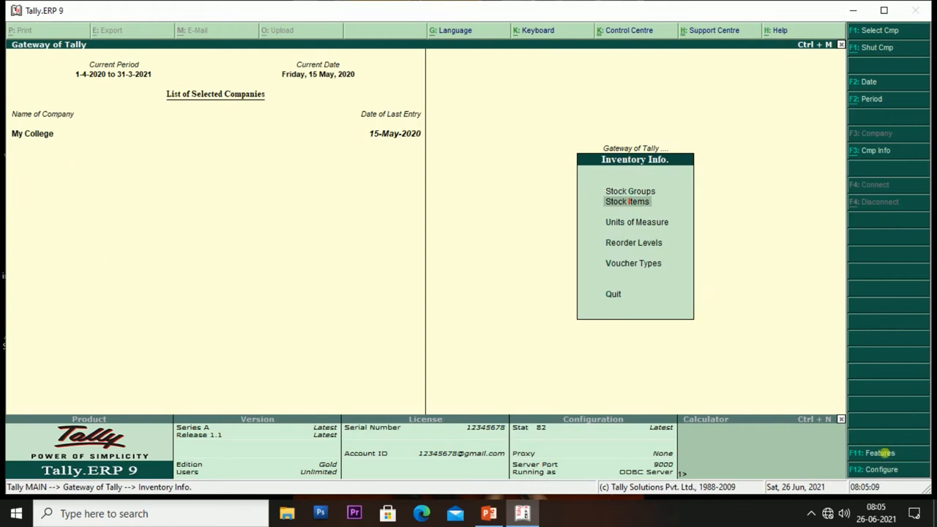
Step: In My College's inventory features, set Maintain Multiple Godowns to Yes
{"action": "left_click", "coordinate": [886, 456]}
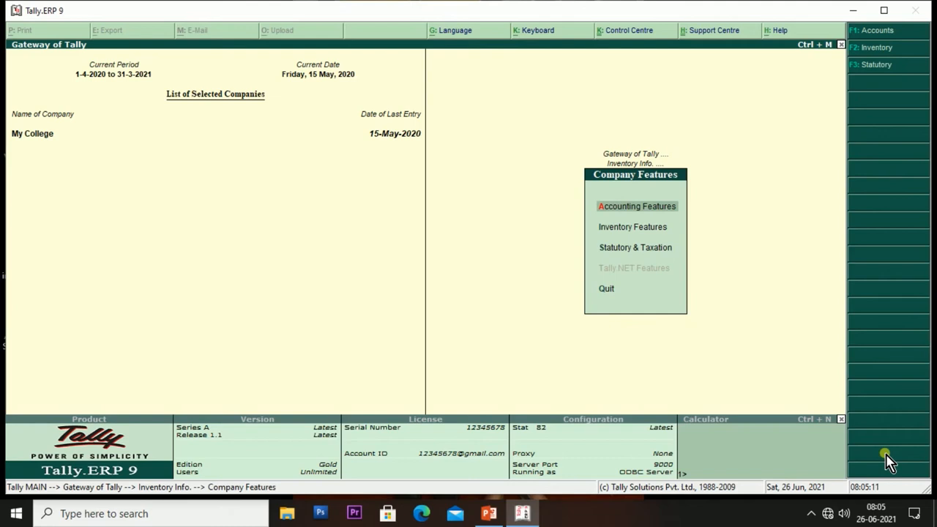
{"action": "key", "text": "Down"}
{"action": "key", "text": "Return"}
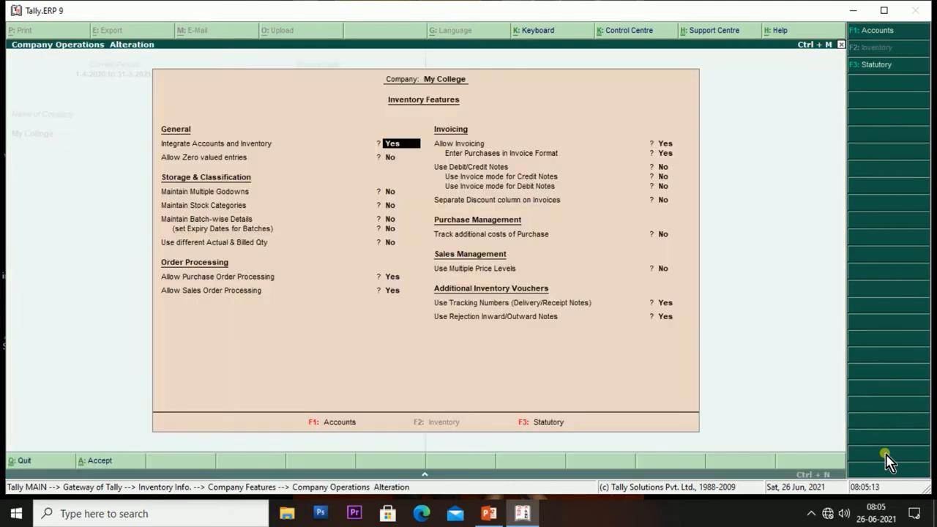
{"action": "key", "text": "Return"}
{"action": "key", "text": "Return"}
{"action": "key", "text": "Return"}
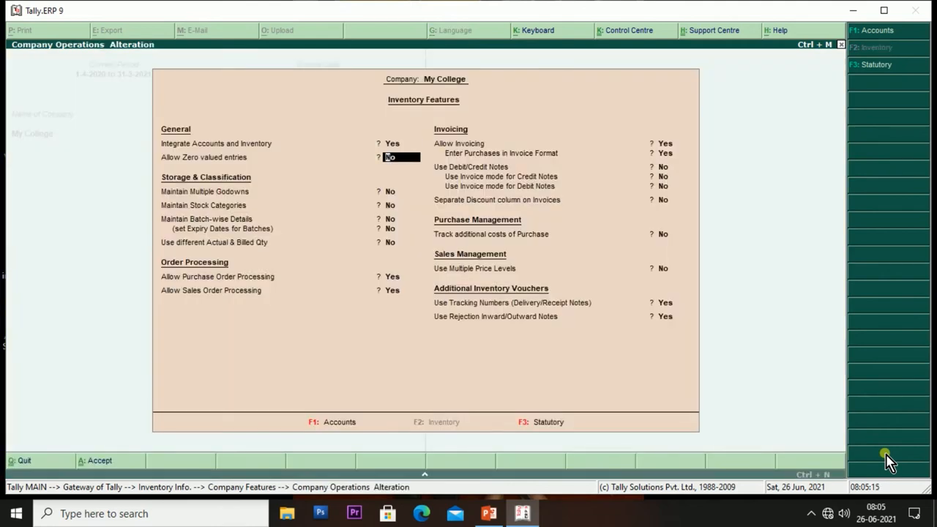
{"action": "key", "text": "Up"}
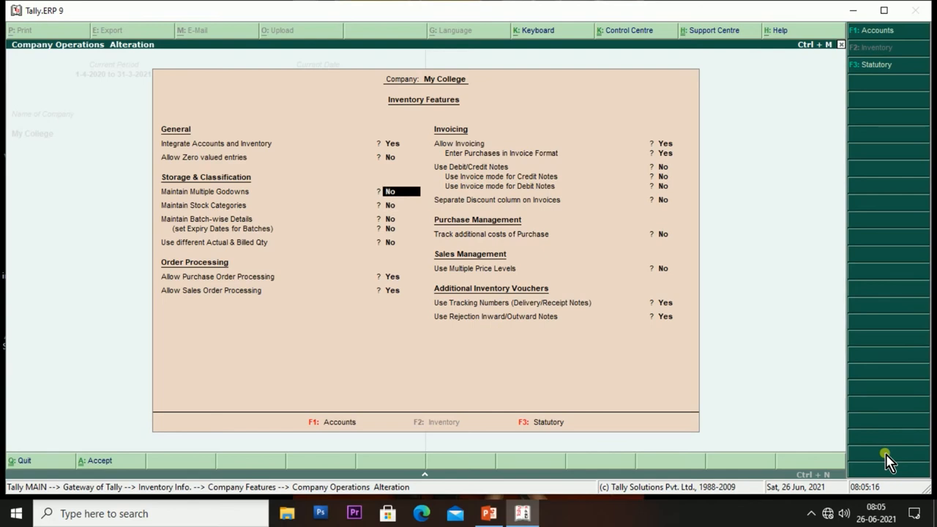
{"action": "type", "text": "y"}
{"action": "key", "text": "Return"}
Step: Keep the remaining inventory feature settings, save them and return to the Gateway of Tally
{"action": "key", "text": "Return"}
{"action": "key", "text": "Return"}
{"action": "key", "text": "Return"}
{"action": "key", "text": "Return"}
{"action": "key", "text": "Return"}
{"action": "key", "text": "Return"}
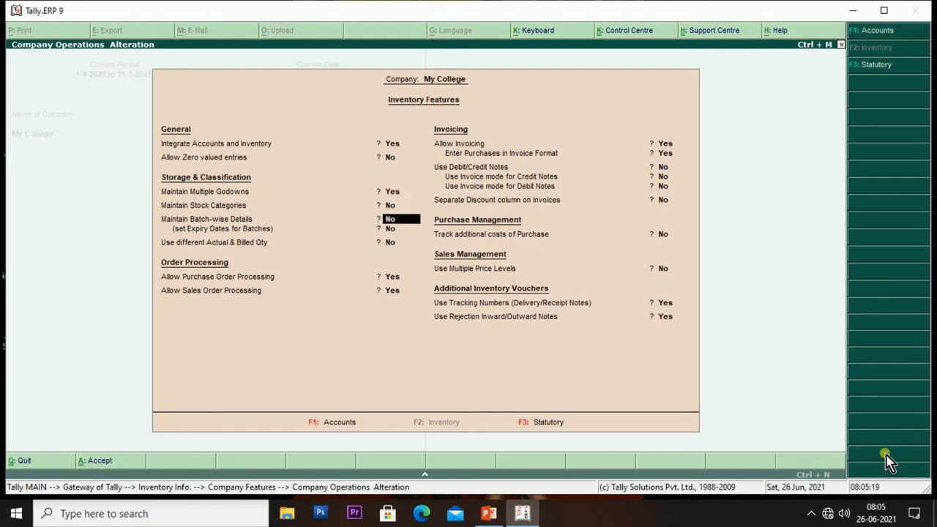
{"action": "key", "text": "Return"}
{"action": "key", "text": "Return"}
{"action": "key", "text": "Return"}
{"action": "key", "text": "Return"}
{"action": "key", "text": "Return"}
{"action": "key", "text": "Return"}
{"action": "key", "text": "Return"}
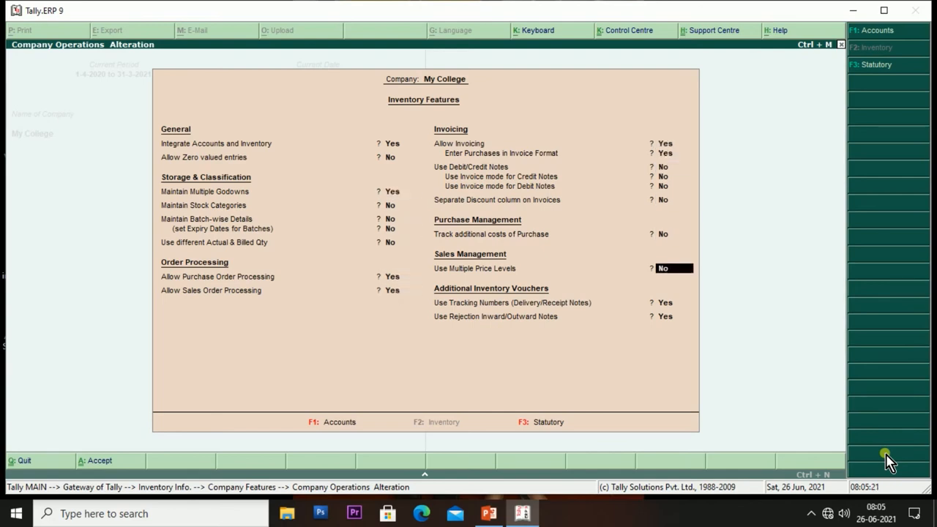
{"action": "key", "text": "Return"}
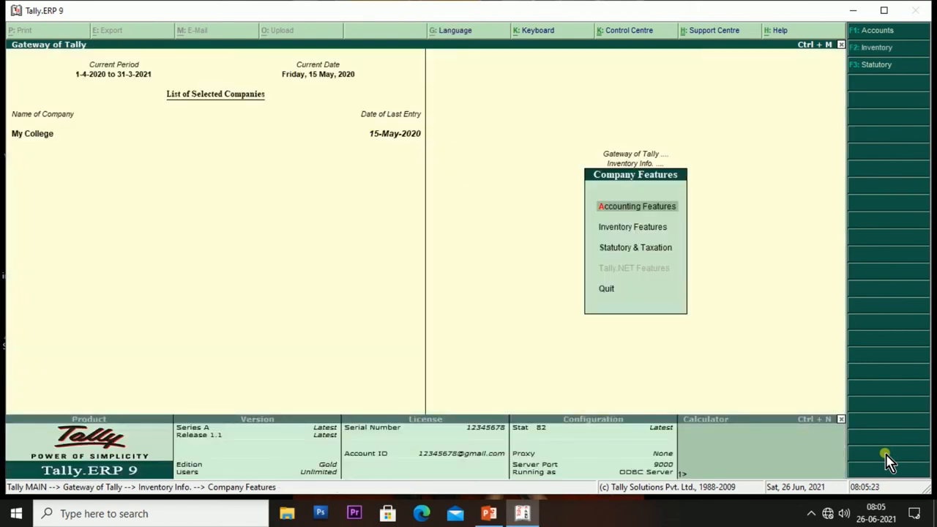
{"action": "key", "text": "Escape"}
{"action": "key", "text": "Escape"}
{"action": "key", "text": "Escape"}
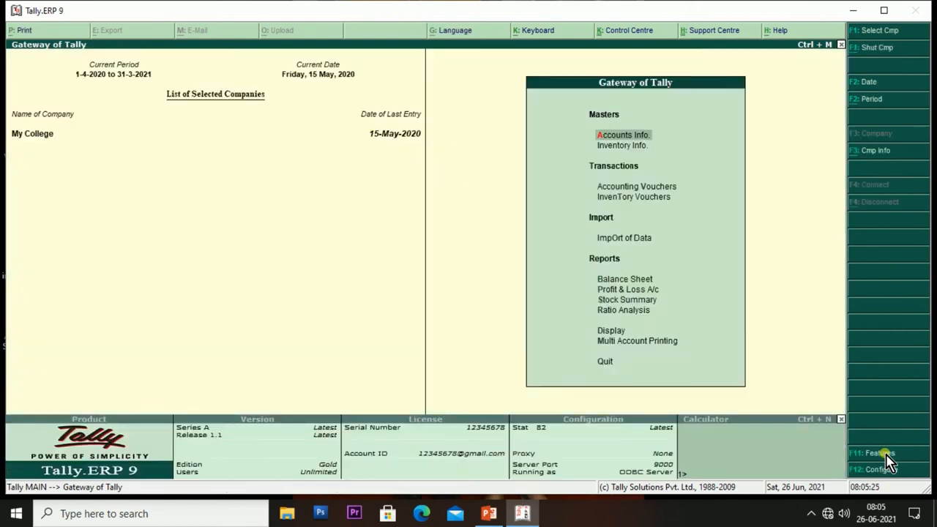
{"action": "key", "text": "Escape"}
Step: Create a single godown named A under Primary, without an alias
{"action": "key", "text": "Down"}
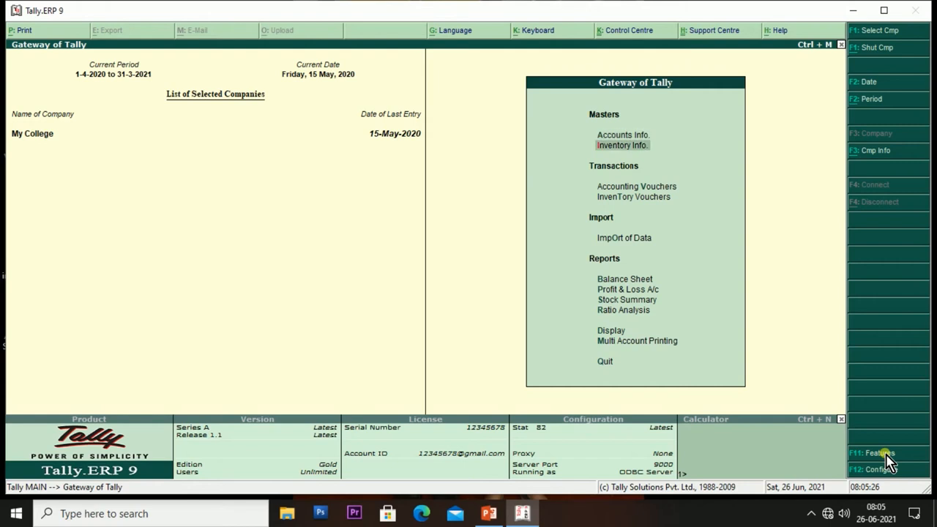
{"action": "key", "text": "Return"}
{"action": "key", "text": "Down"}
{"action": "key", "text": "Down"}
{"action": "key", "text": "Down"}
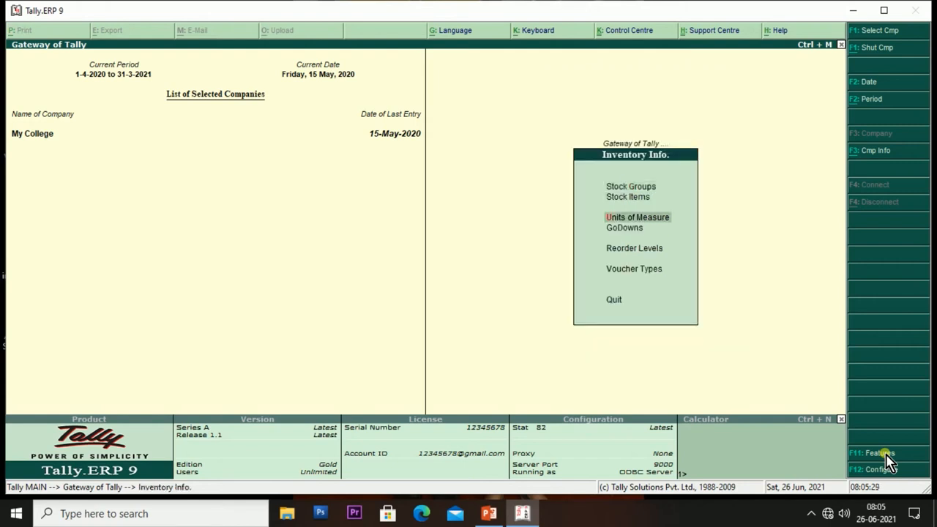
{"action": "key", "text": "Return"}
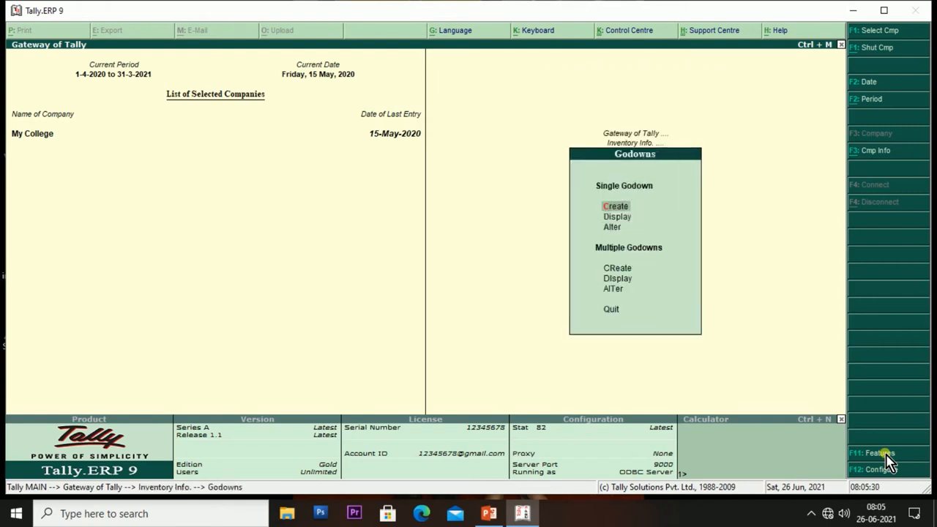
{"action": "key", "text": "Return"}
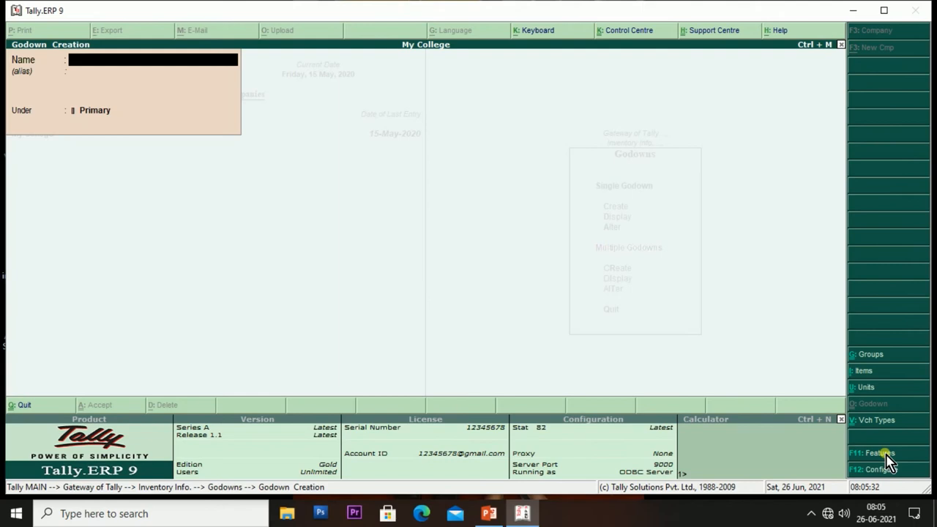
{"action": "type", "text": "A"}
{"action": "key", "text": "Return"}
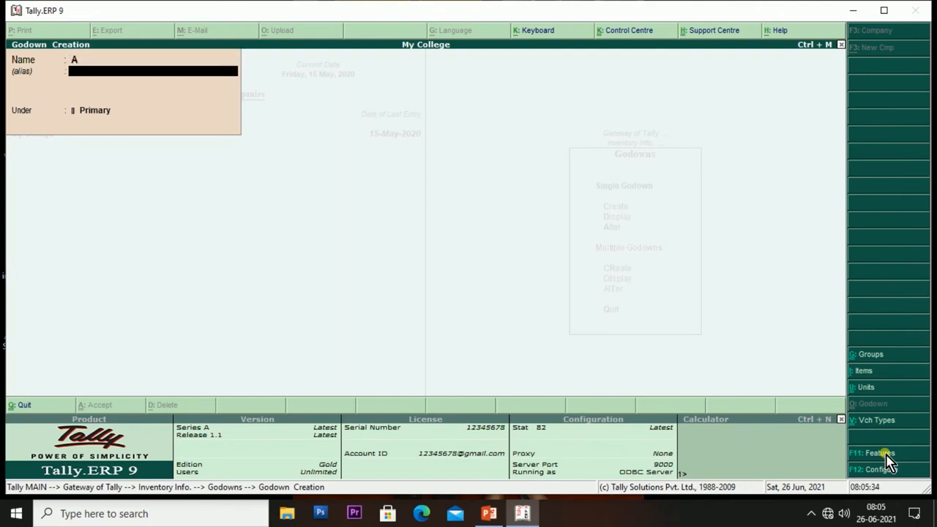
{"action": "key", "text": "Return"}
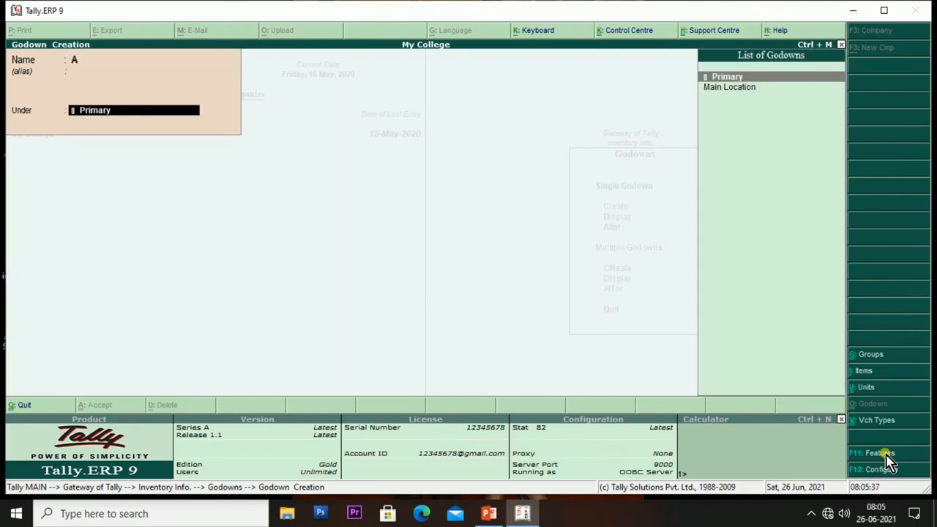
{"action": "key", "text": "Return"}
{"action": "key", "text": "Return"}
Step: Create a second godown named B under Primary and return to the Gateway of Tally
{"action": "type", "text": "B"}
{"action": "key", "text": "Return"}
{"action": "key", "text": "Return"}
{"action": "key", "text": "Return"}
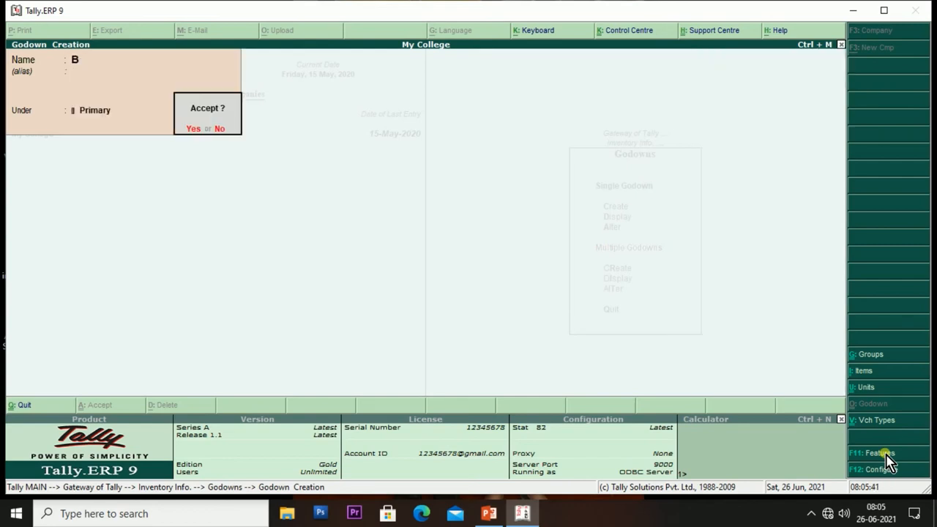
{"action": "key", "text": "Return"}
{"action": "key", "text": "Escape"}
{"action": "key", "text": "Return"}
{"action": "key", "text": "Escape"}
{"action": "key", "text": "Escape"}
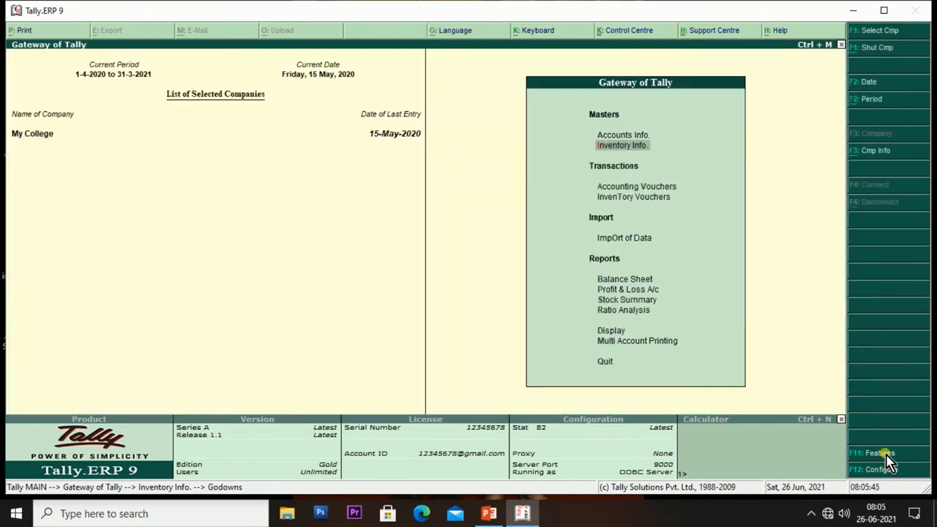
{"action": "key", "text": "Escape"}
{"action": "key", "text": "Escape"}
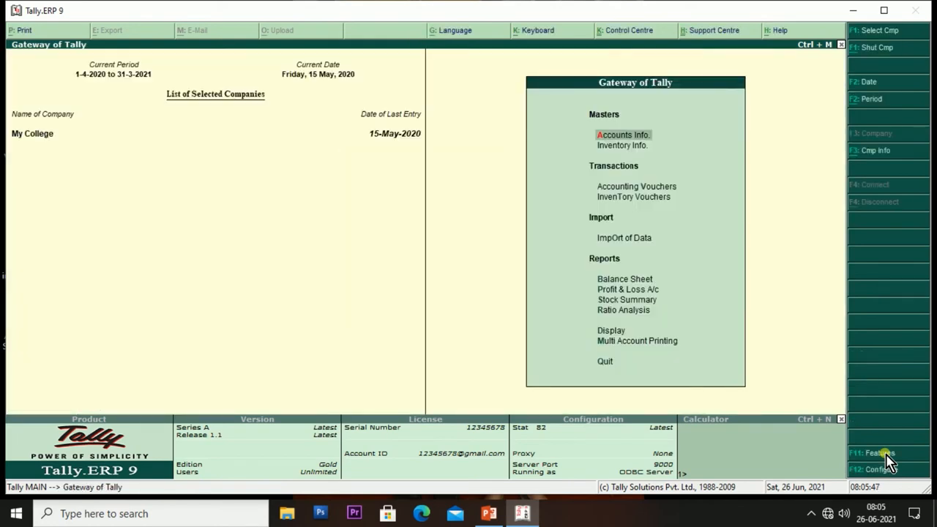
Step: Start a purchase voucher with Laxmi Trades as the party account and Goods Purchase A/c as the purchase ledger
{"action": "key", "text": "Down"}
{"action": "key", "text": "Down"}
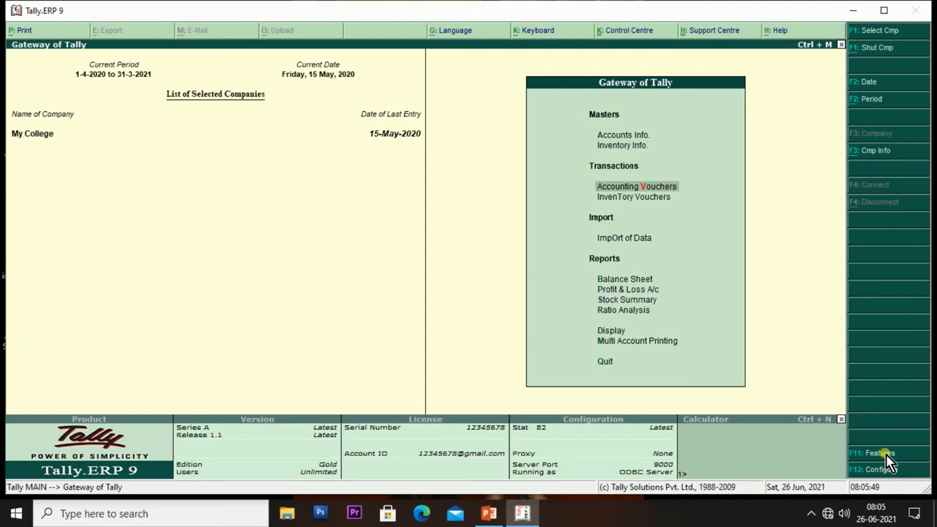
{"action": "key", "text": "Return"}
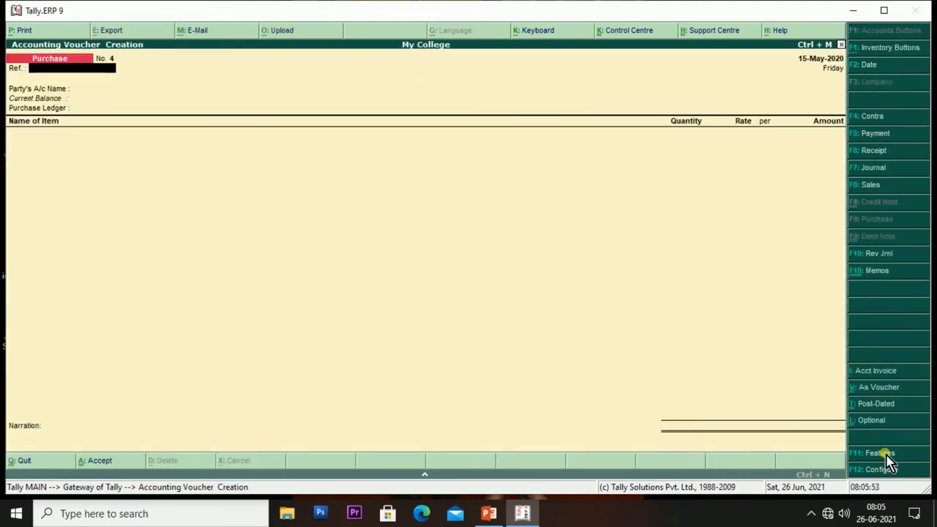
{"action": "key", "text": "Return"}
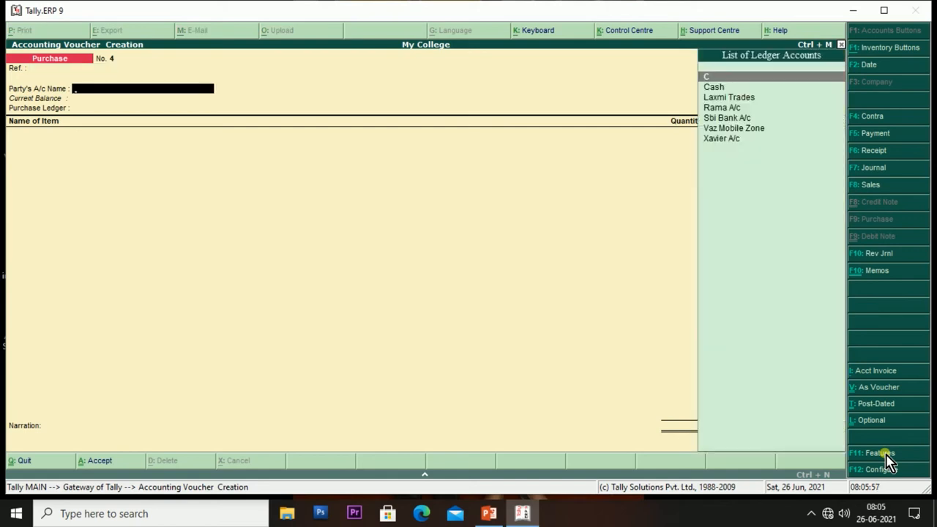
{"action": "key", "text": "Down"}
{"action": "key", "text": "Down"}
{"action": "key", "text": "Return"}
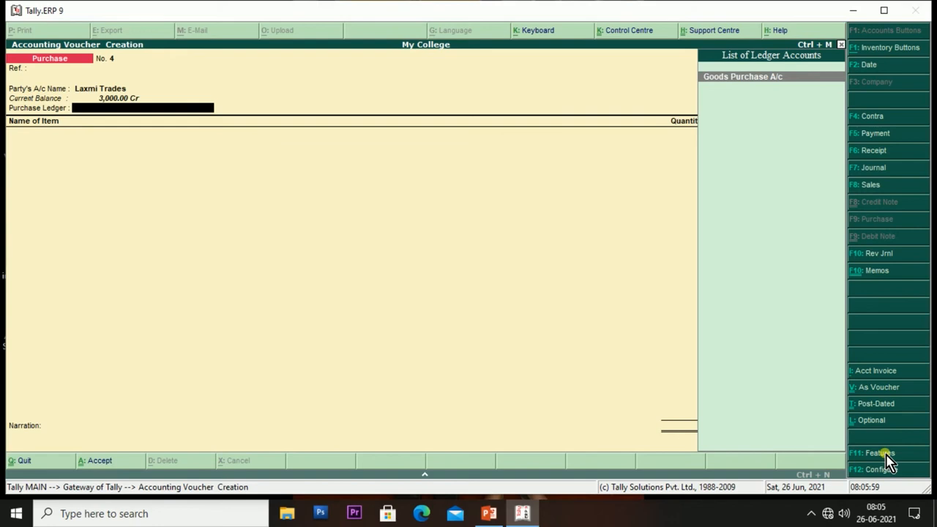
{"action": "key", "text": "Return"}
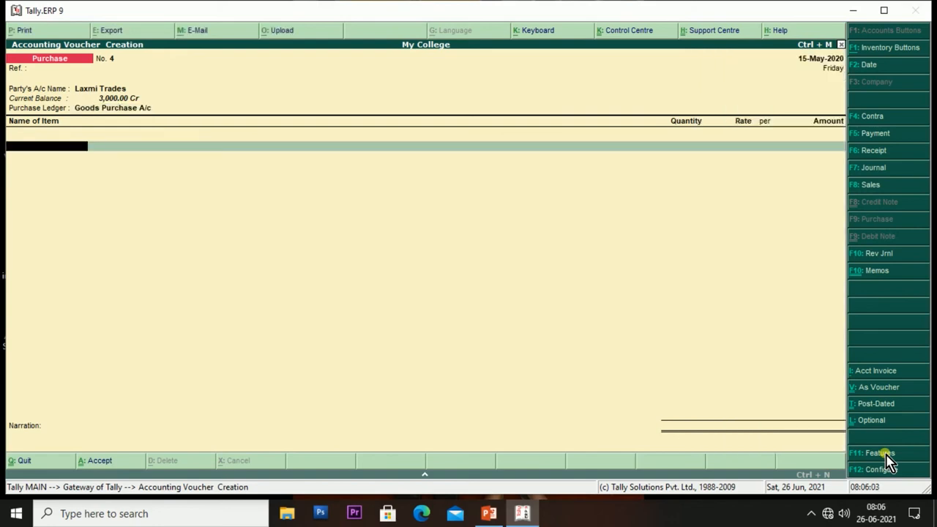
Step: Add the stock item Mouse to the purchase voucher with tracking number 4 and order number Not Applicable
{"action": "type", "text": "M"}
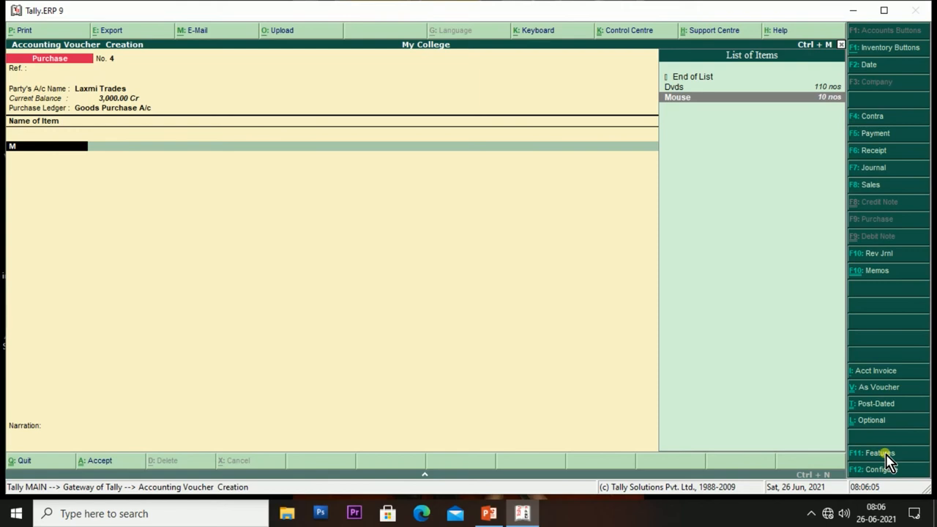
{"action": "key", "text": "Return"}
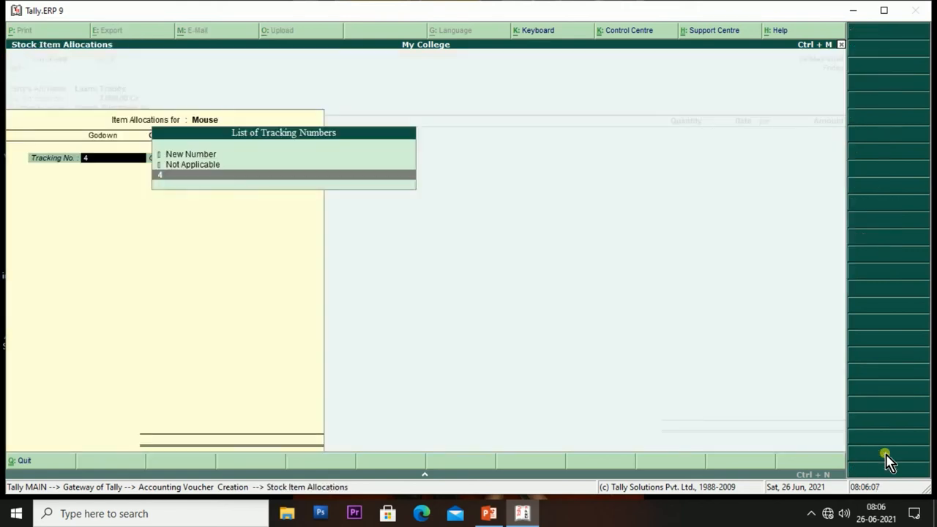
{"action": "key", "text": "Return"}
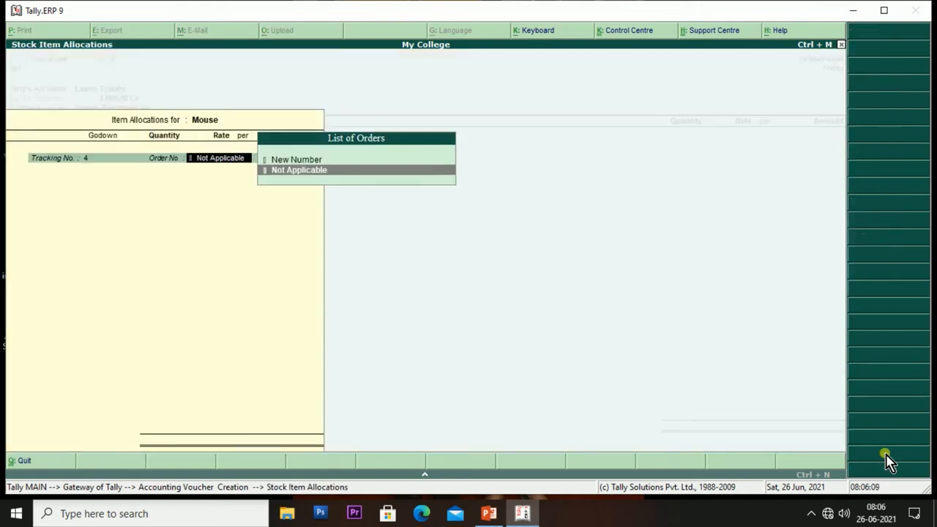
{"action": "key", "text": "Return"}
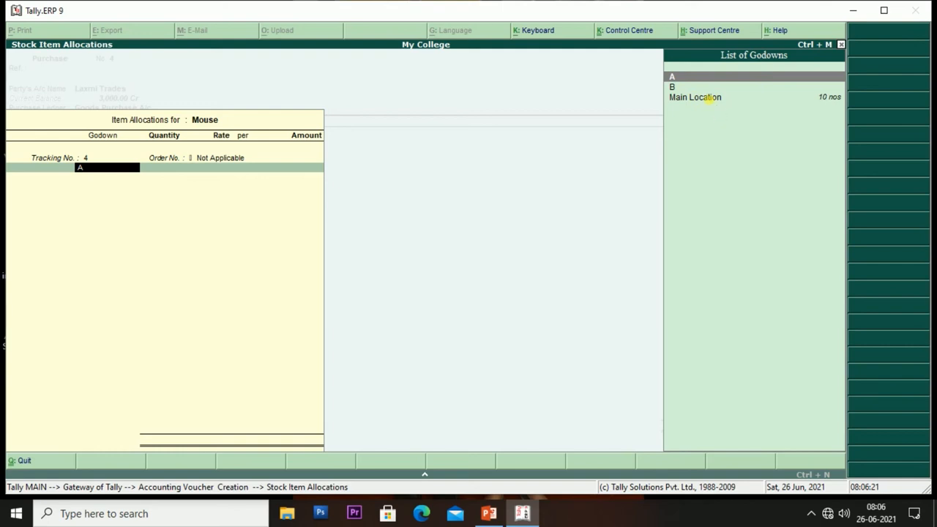
Step: Look through the godown list and choose godown A for the Mouse allocation
{"action": "key", "text": "Down"}
{"action": "key", "text": "Down"}
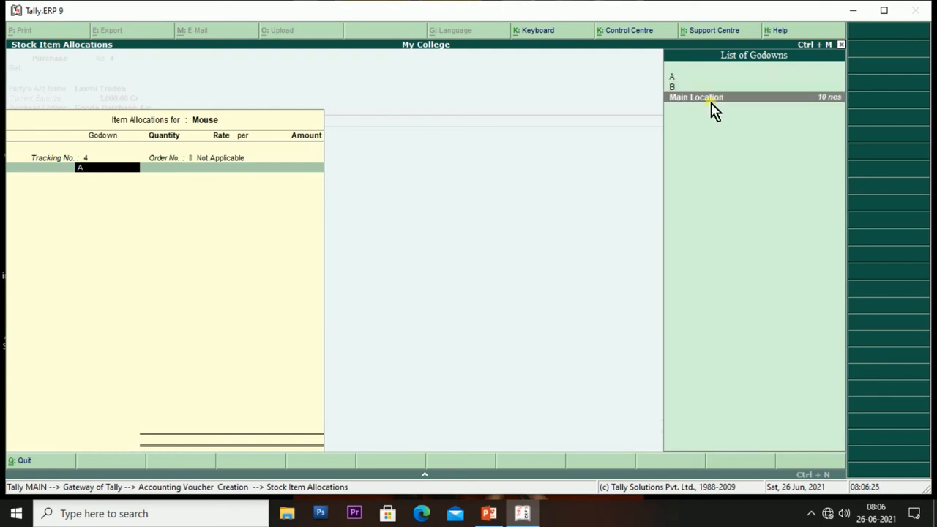
{"action": "key", "text": "Up"}
{"action": "key", "text": "Down"}
{"action": "key", "text": "Up"}
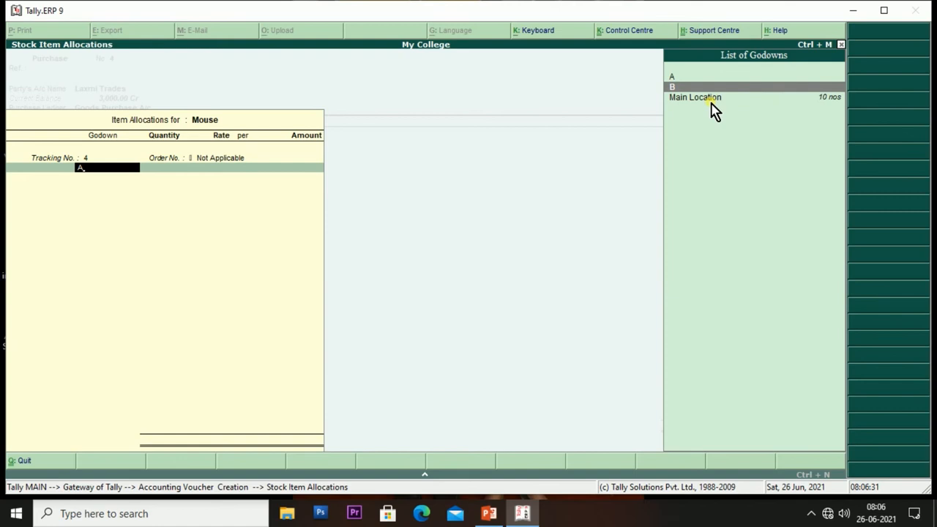
{"action": "key", "text": "Up"}
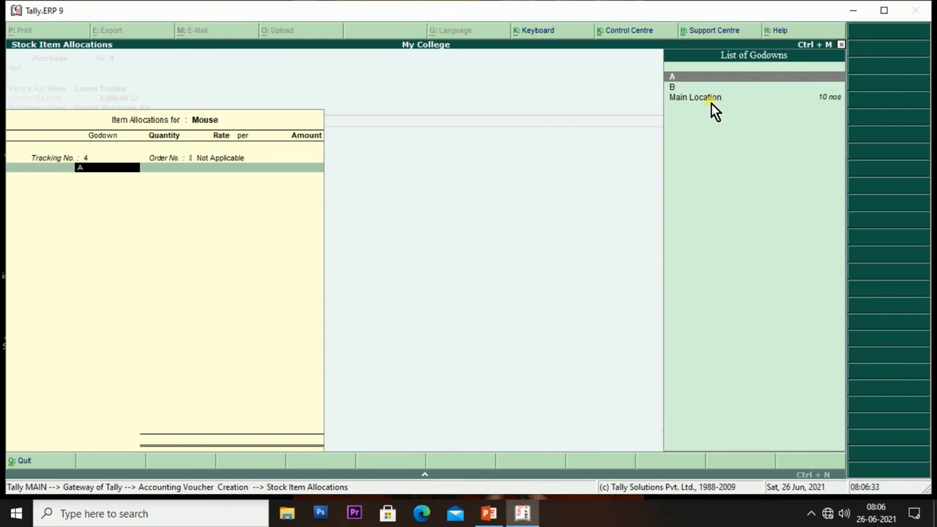
{"action": "key", "text": "Return"}
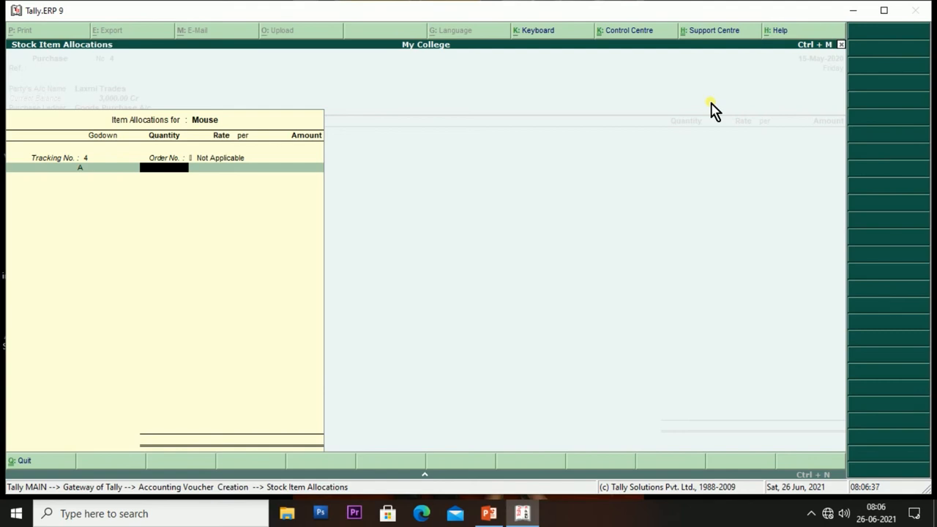
Step: Enter a quantity of 50 nos for Mouse, keep the rate of 200.00 and end the item allocation
{"action": "type", "text": "50"}
{"action": "key", "text": "Return"}
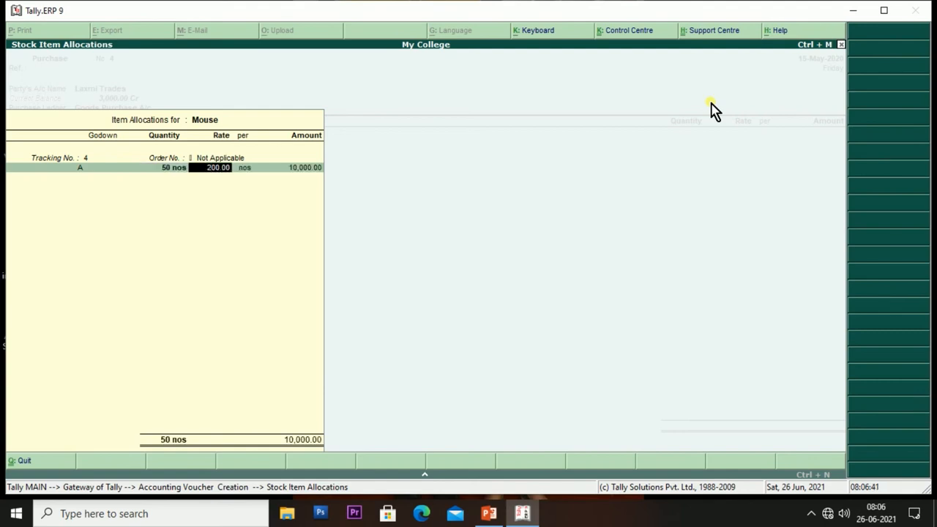
{"action": "key", "text": "Return"}
{"action": "key", "text": "Return"}
{"action": "key", "text": "Return"}
{"action": "key", "text": "Return"}
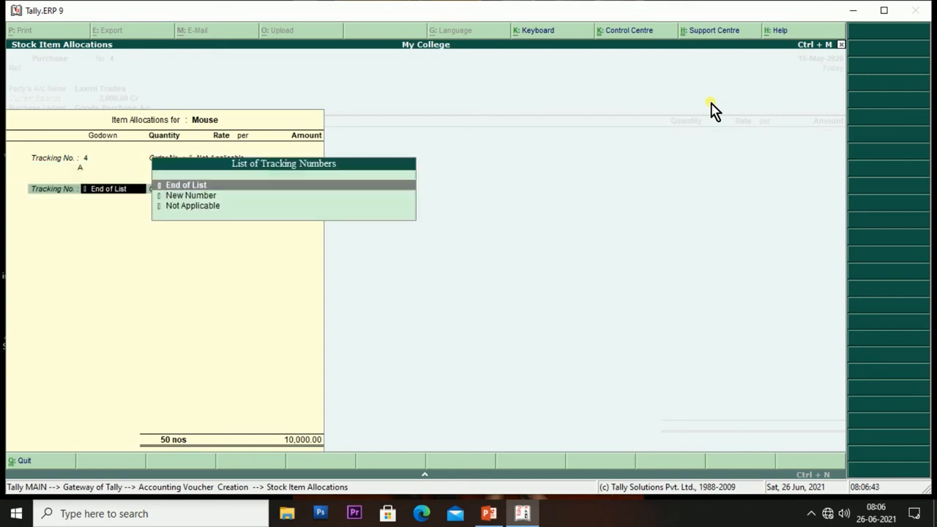
{"action": "key", "text": "Return"}
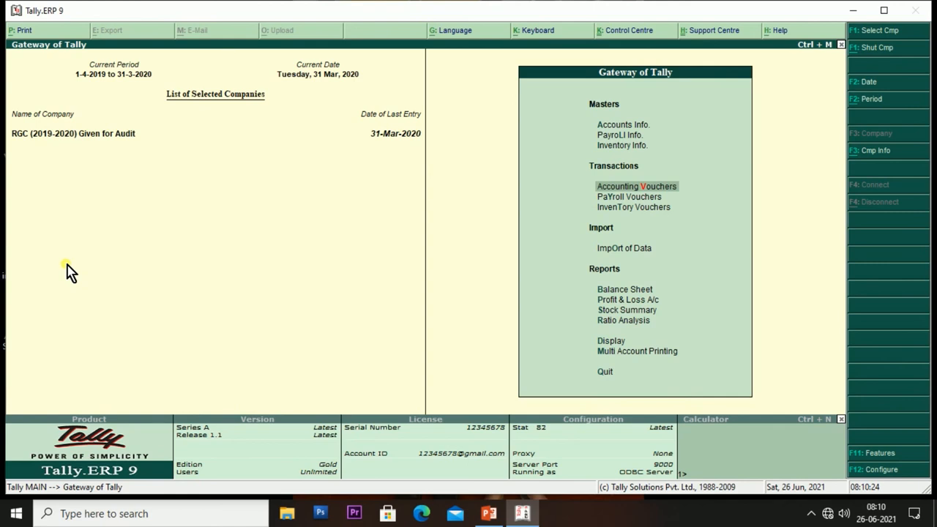
Step: Open a new stock journal voucher for My College from the inventory vouchers
{"action": "key", "text": "Down"}
{"action": "key", "text": "Down"}
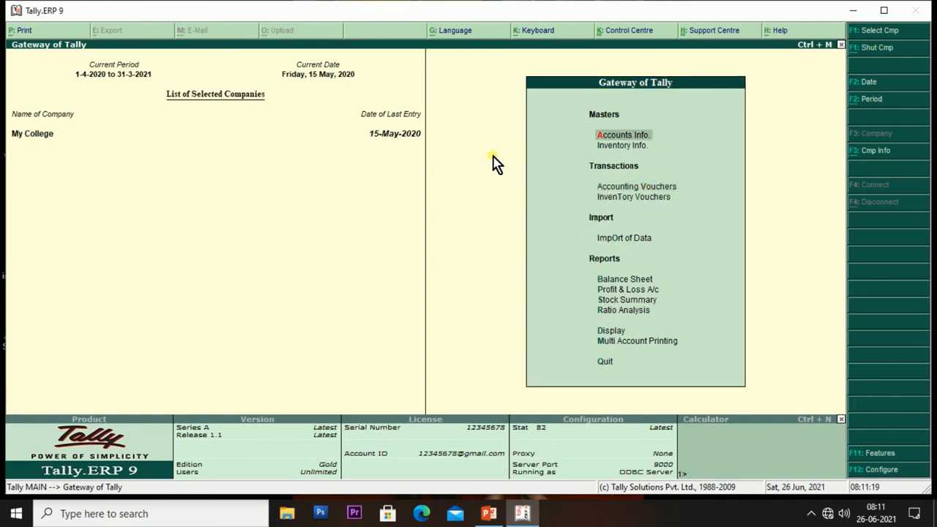
{"action": "key", "text": "Down"}
{"action": "key", "text": "Down"}
{"action": "key", "text": "Down"}
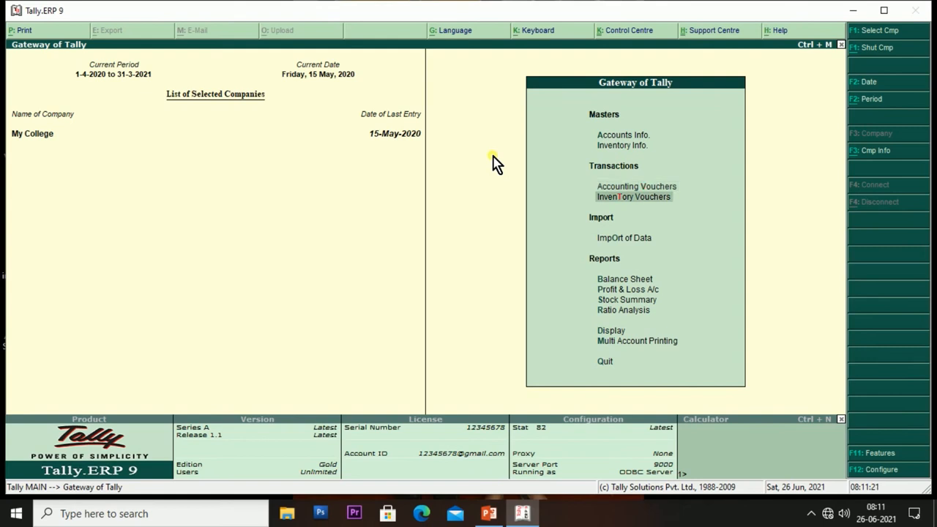
{"action": "key", "text": "Return"}
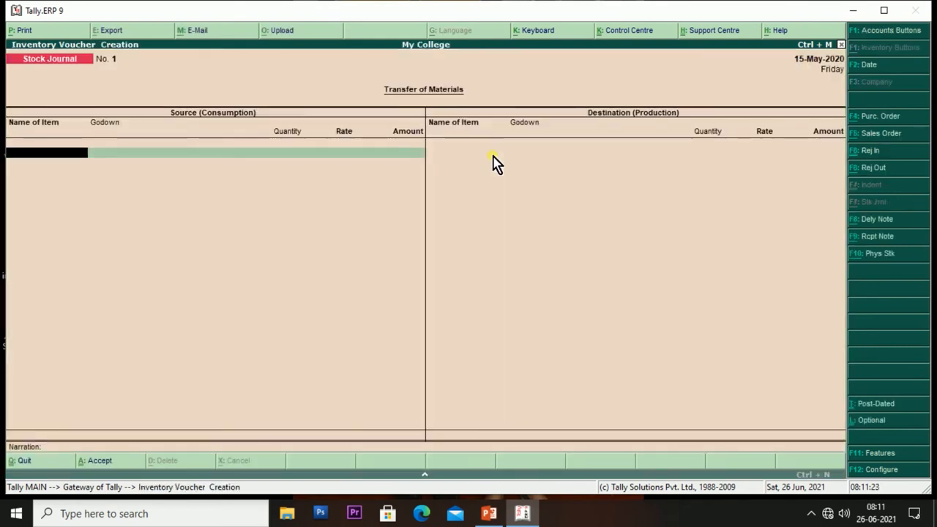
Step: Choose Mouse as the source item of the stock journal and Main Location as its godown
{"action": "key", "text": "Return"}
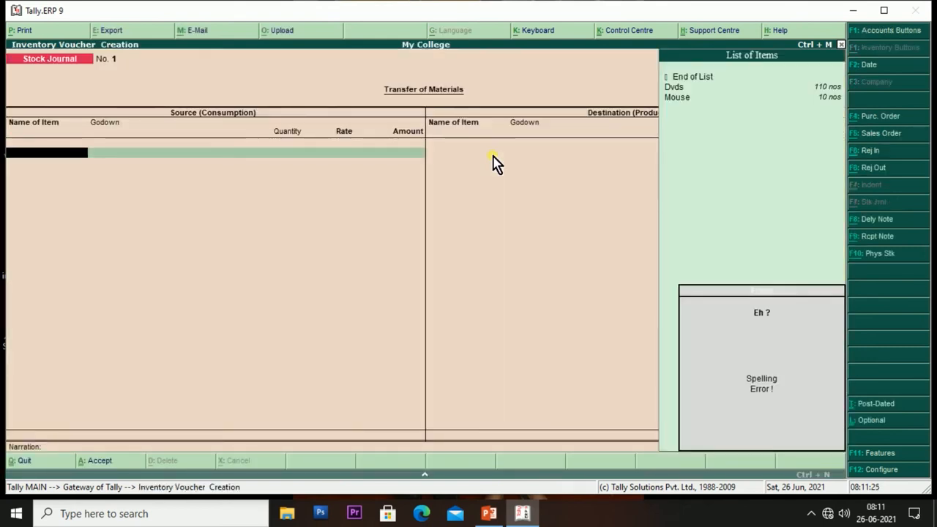
{"action": "key", "text": "Down"}
{"action": "key", "text": "Down"}
{"action": "key", "text": "Down"}
{"action": "key", "text": "Return"}
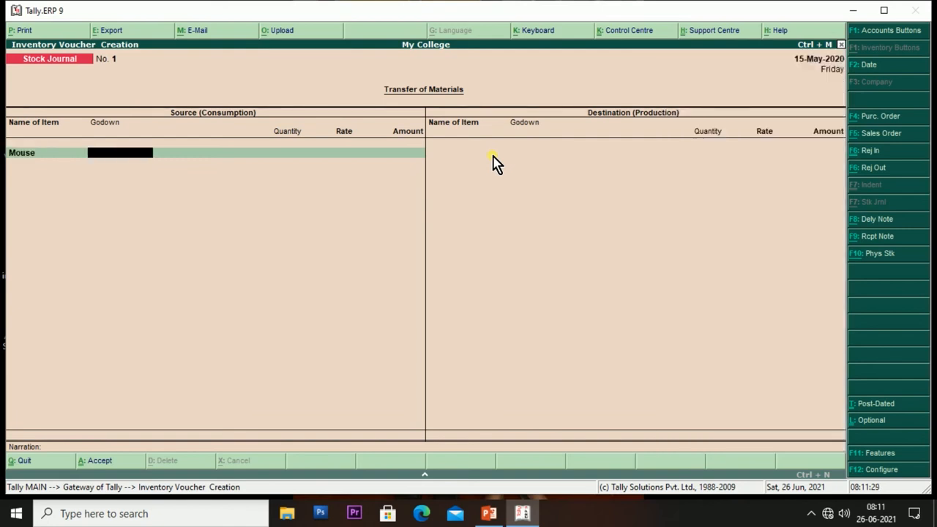
{"action": "type", "text": "A"}
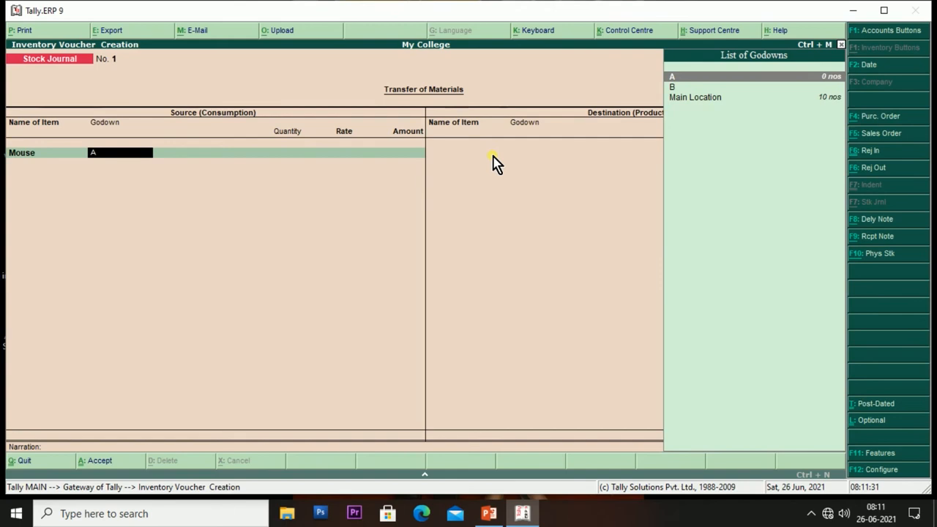
{"action": "key", "text": "Down"}
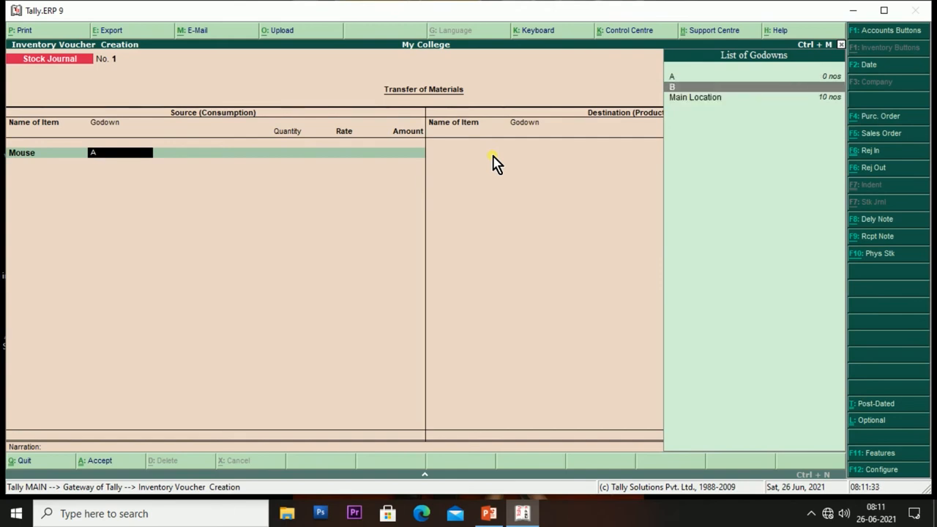
{"action": "key", "text": "Down"}
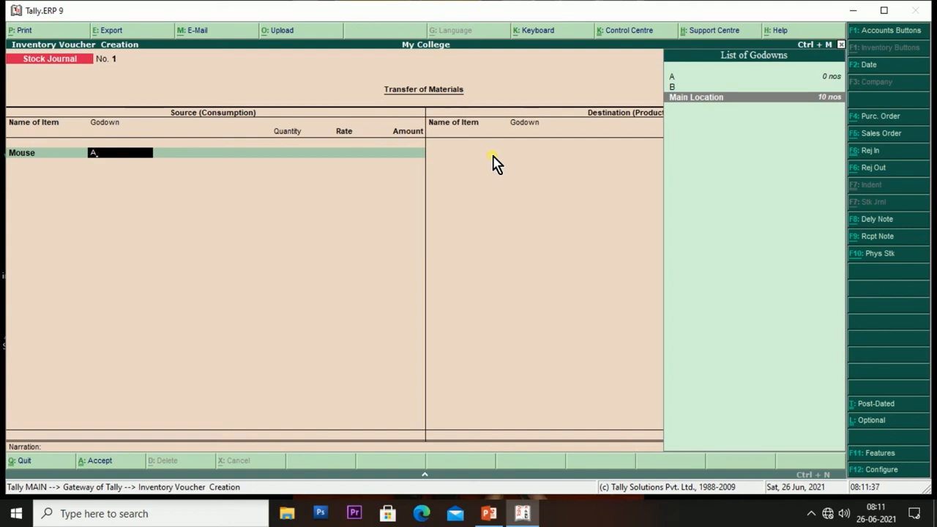
{"action": "key", "text": "Return"}
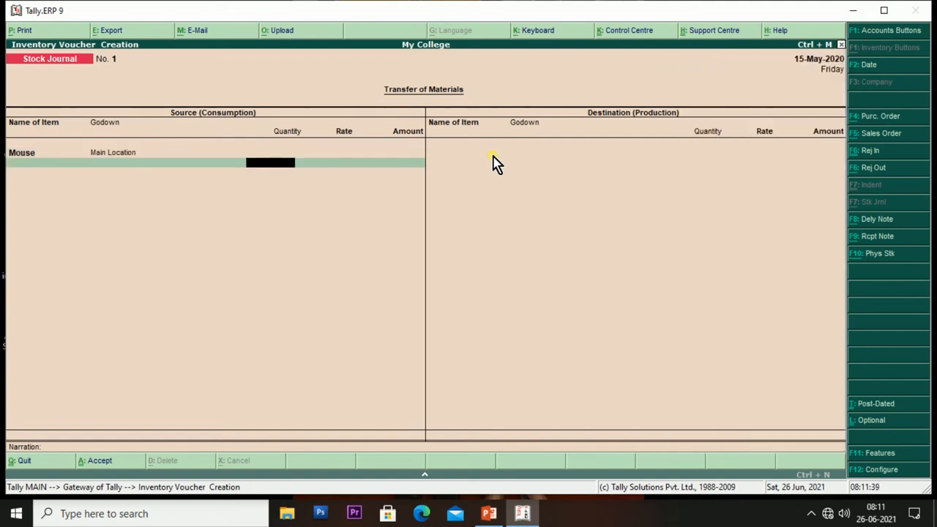
Step: Enter a source quantity of 5 nos for Mouse, keep the rate of 200.00 and end the source list
{"action": "type", "text": "1"}
{"action": "key", "text": "BackSpace"}
{"action": "type", "text": "5 nos"}
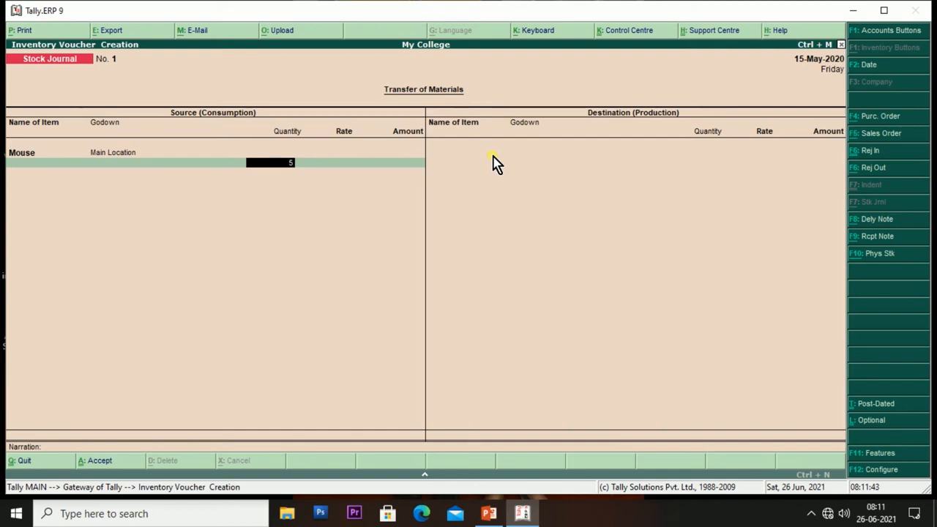
{"action": "key", "text": "Return"}
{"action": "key", "text": "Return"}
{"action": "key", "text": "Return"}
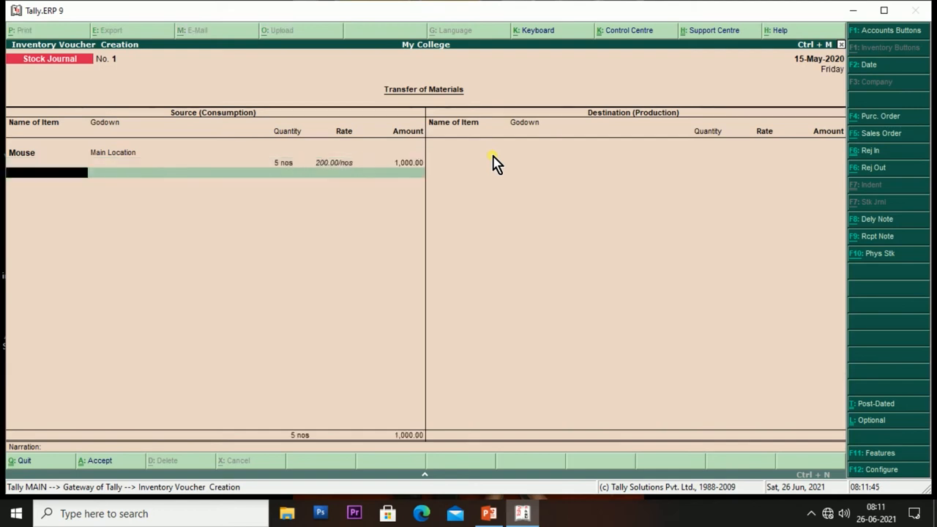
{"action": "key", "text": "Return"}
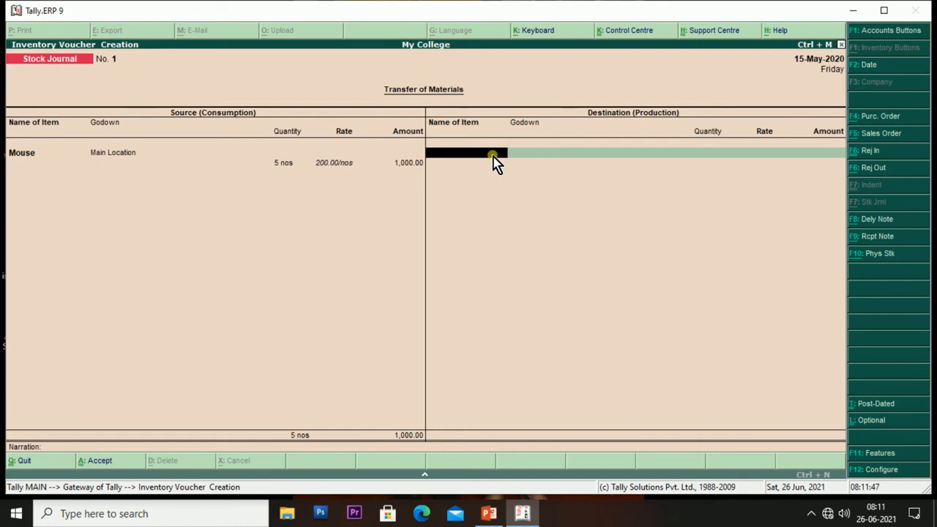
Step: Choose Mouse as the destination item of the transfer and B as its godown
{"action": "type", "text": "M"}
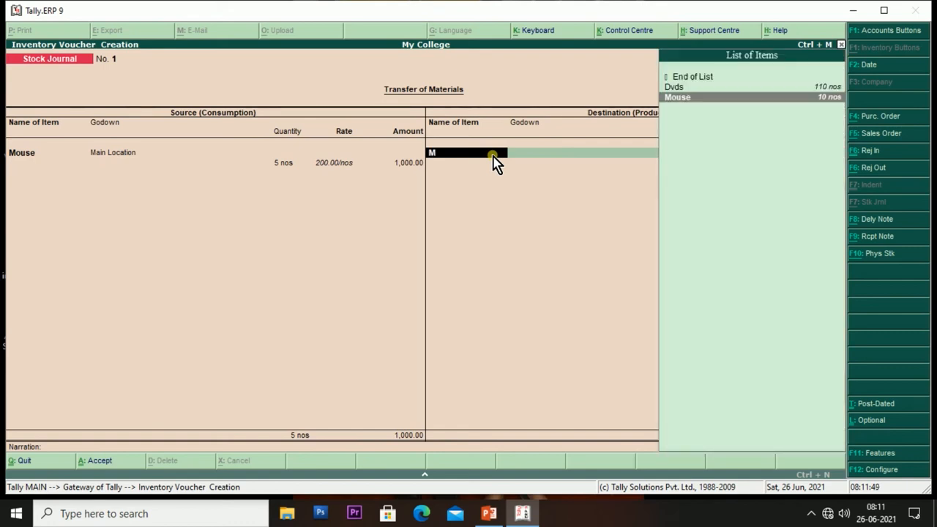
{"action": "key", "text": "Return"}
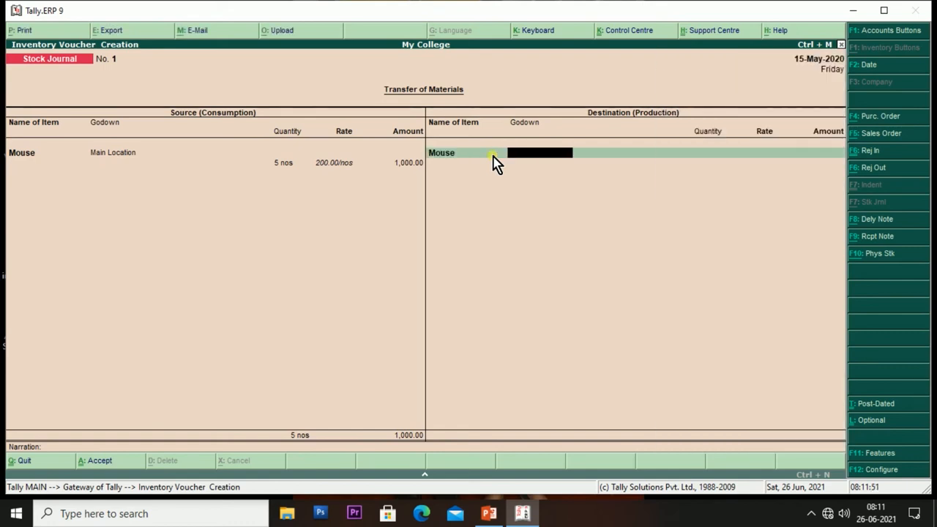
{"action": "type", "text": "B"}
{"action": "key", "text": "Return"}
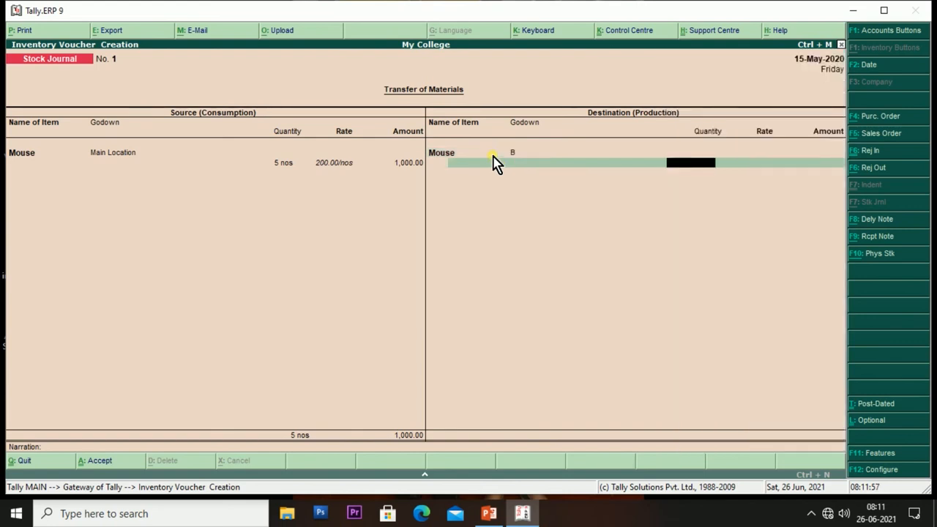
Step: Enter a destination quantity of 5 nos for Mouse, keep the rate of 200.00 and end the destination list
{"action": "type", "text": "5"}
{"action": "key", "text": "Return"}
{"action": "key", "text": "Return"}
{"action": "key", "text": "Return"}
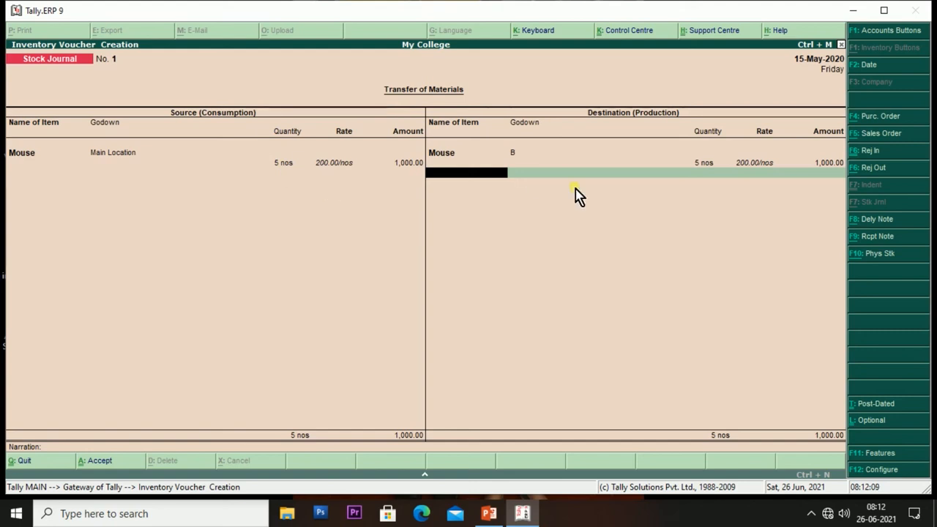
{"action": "key", "text": "Return"}
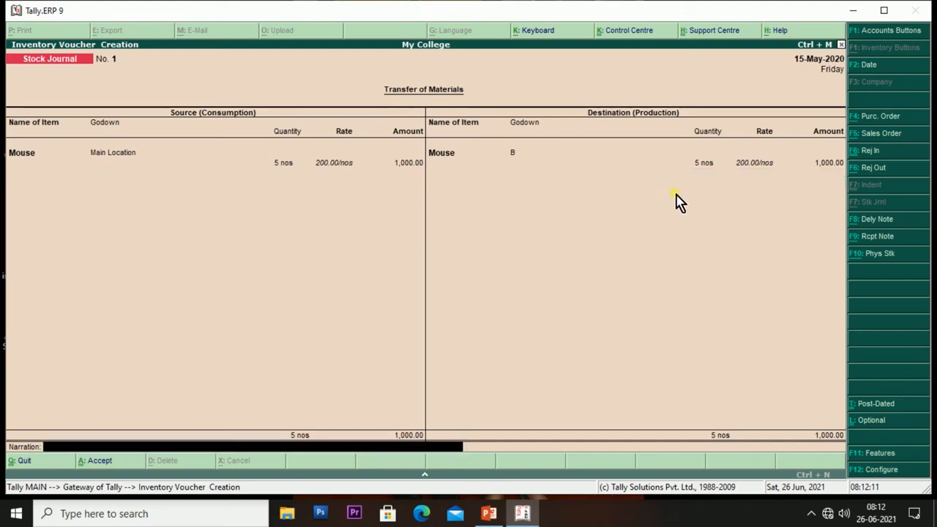
Step: Save the stock journal without a narration and return to the Gateway of Tally
{"action": "key", "text": "Return"}
{"action": "key", "text": "Return"}
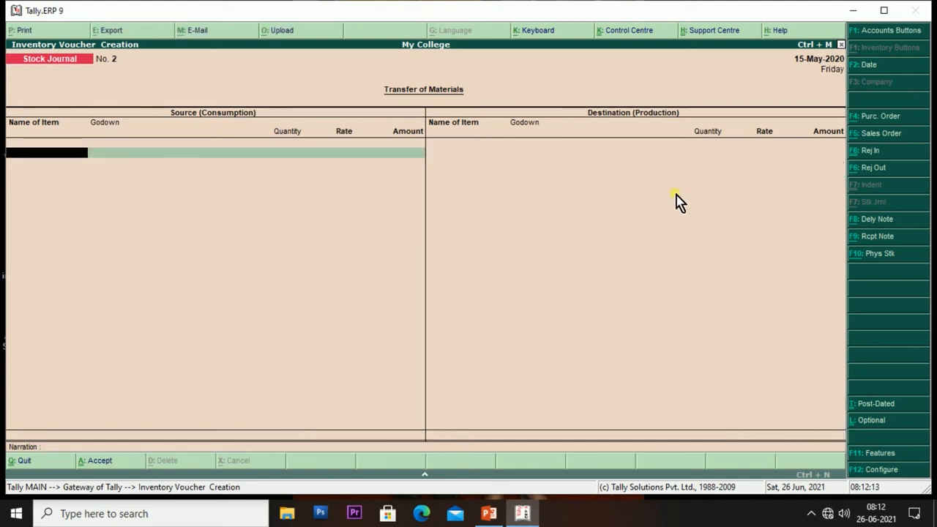
{"action": "key", "text": "Escape"}
{"action": "key", "text": "Return"}
{"action": "key", "text": "Escape"}
{"action": "key", "text": "Escape"}
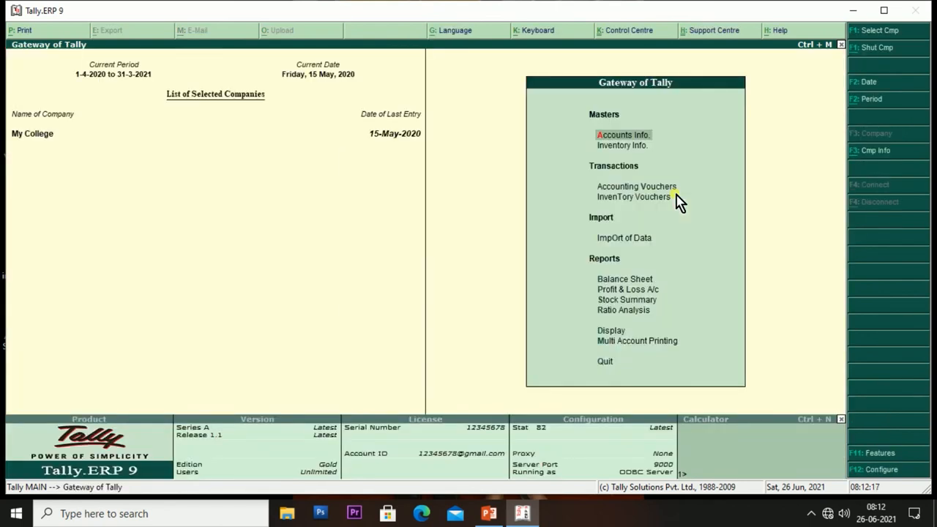
Step: Display the Inventory Books reports for My College
{"action": "key", "text": "d"}
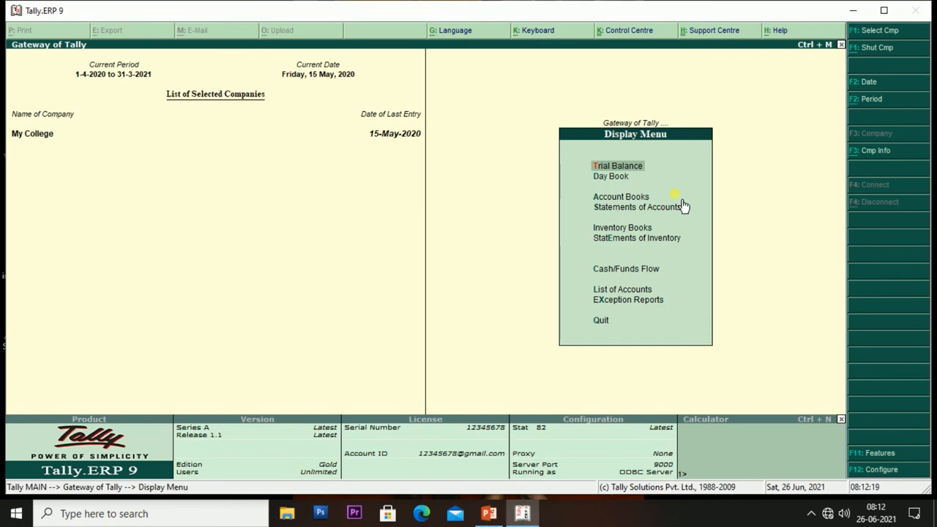
{"action": "key", "text": "Down"}
{"action": "key", "text": "Down"}
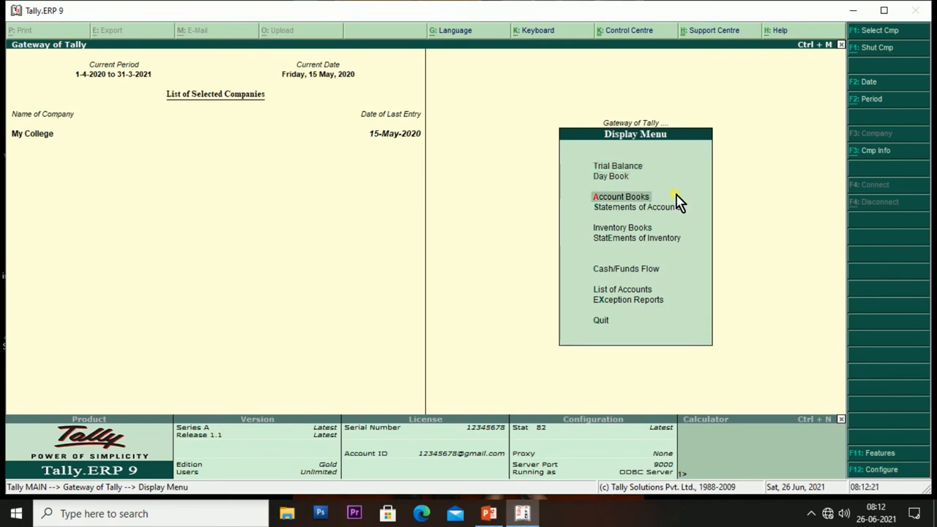
{"action": "key", "text": "Down"}
{"action": "key", "text": "Down"}
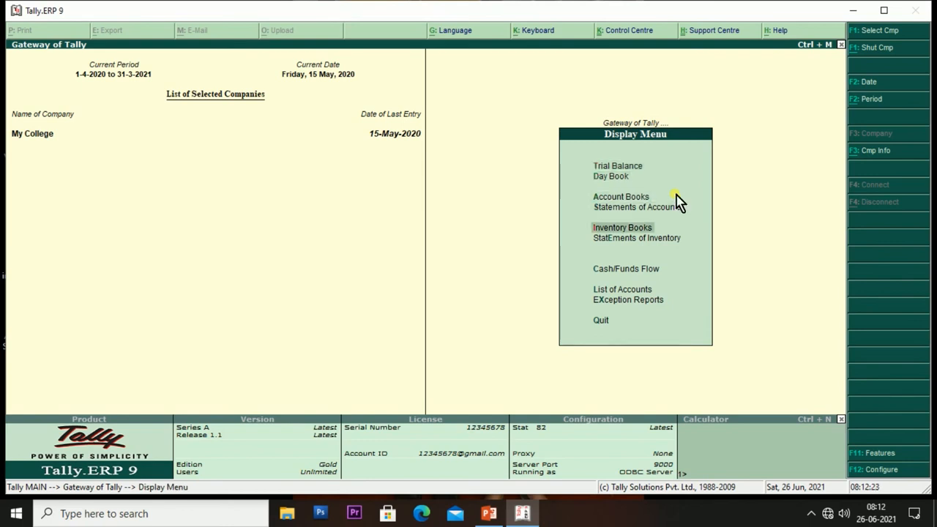
{"action": "key", "text": "Return"}
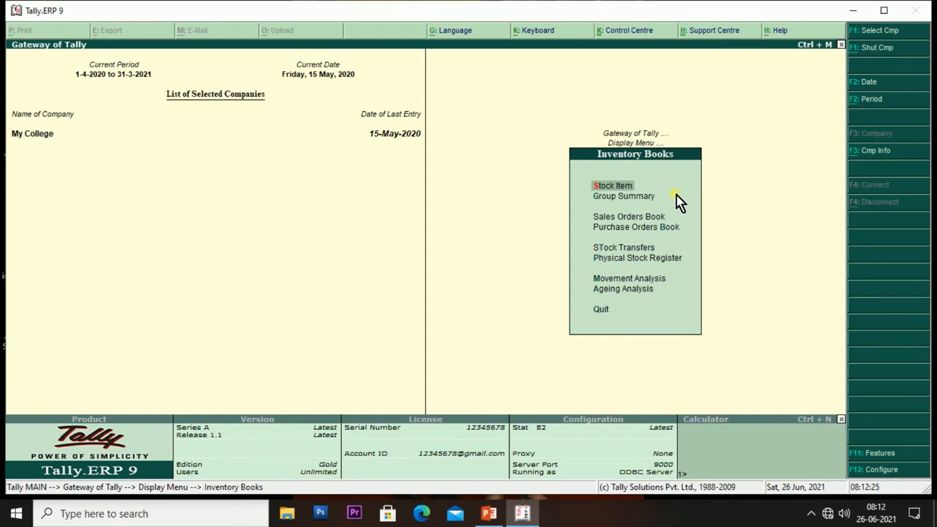
Step: View the stock transfers register and drill down through May to the Mouse stock journal voucher
{"action": "key", "text": "Down"}
{"action": "key", "text": "Down"}
{"action": "key", "text": "Down"}
{"action": "key", "text": "Down"}
{"action": "key", "text": "Return"}
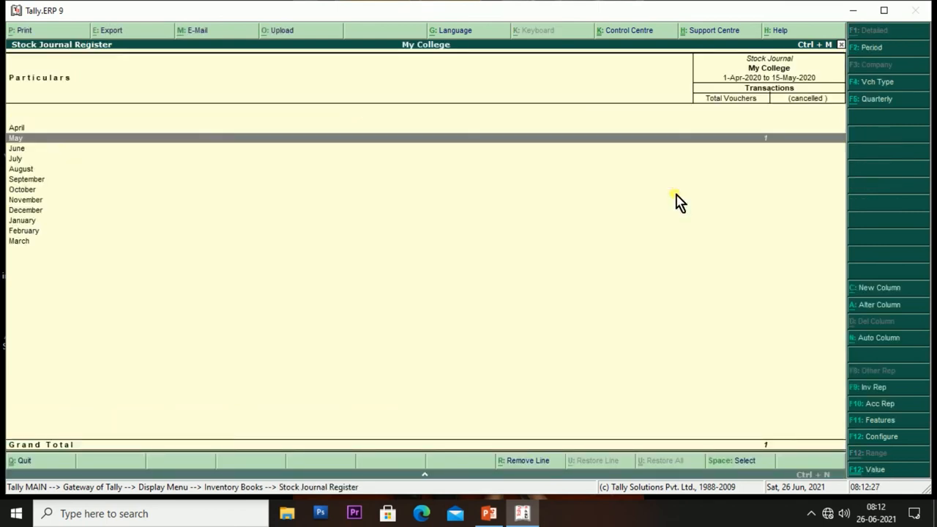
{"action": "key", "text": "Return"}
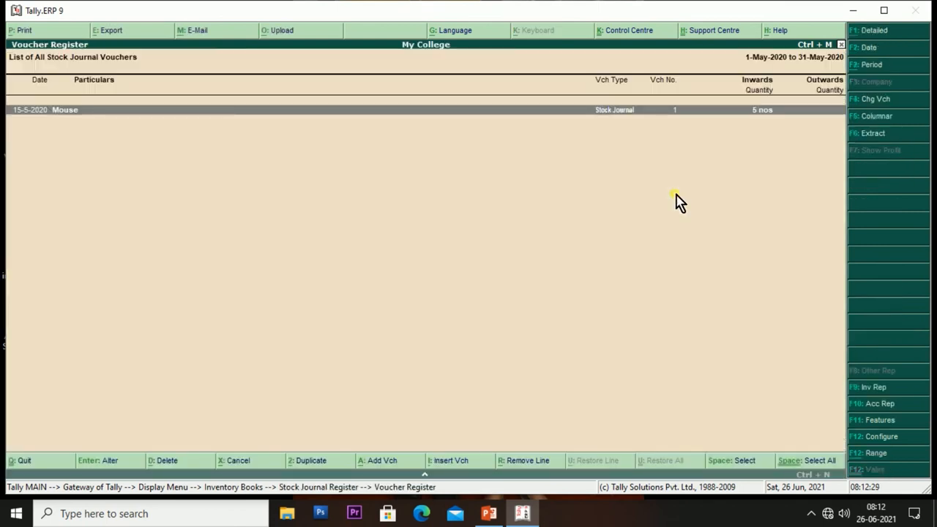
{"action": "key", "text": "Return"}
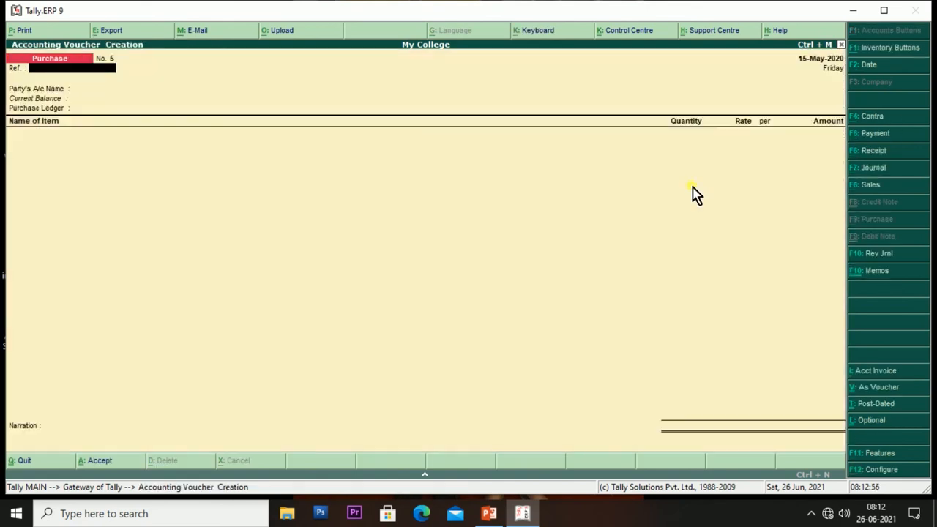
Step: Start a sales voucher with Cash as the party account and Sales A/c as the sales ledger
{"action": "key", "text": "F8"}
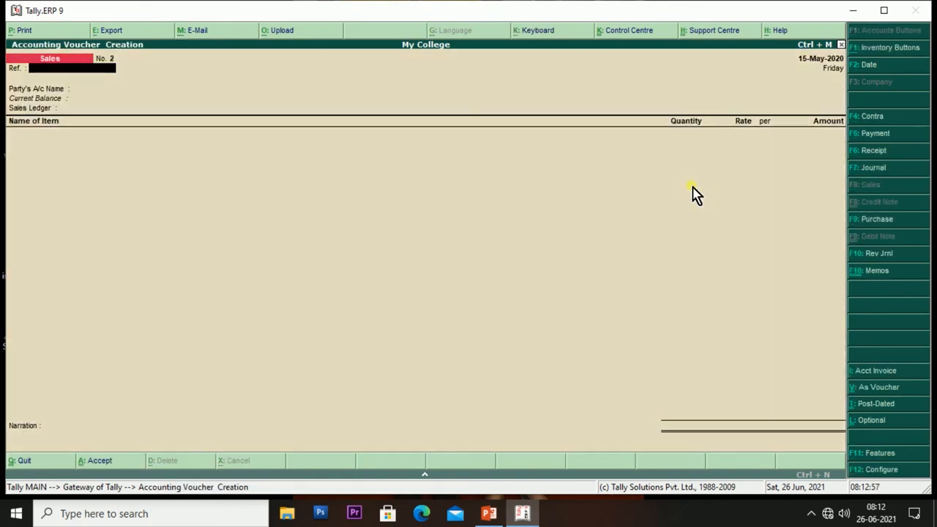
{"action": "key", "text": "Return"}
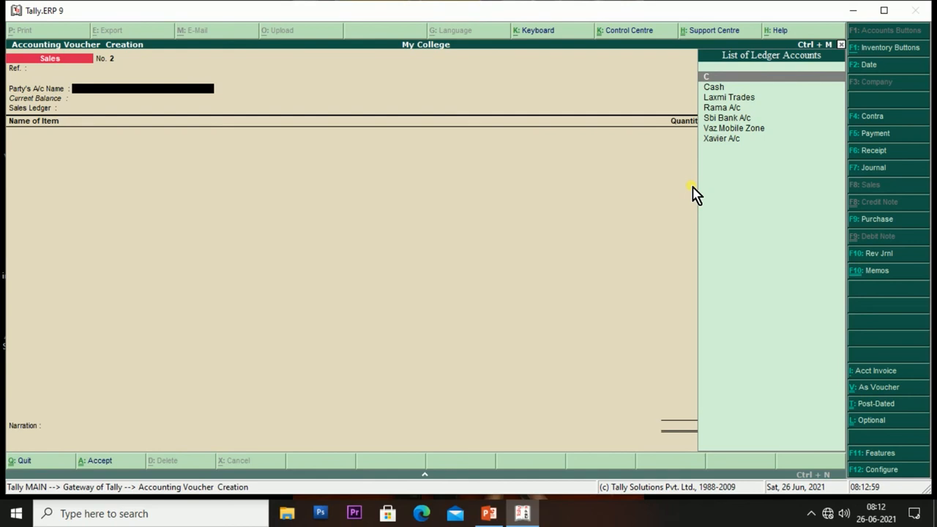
{"action": "type", "text": "C"}
{"action": "key", "text": "Return"}
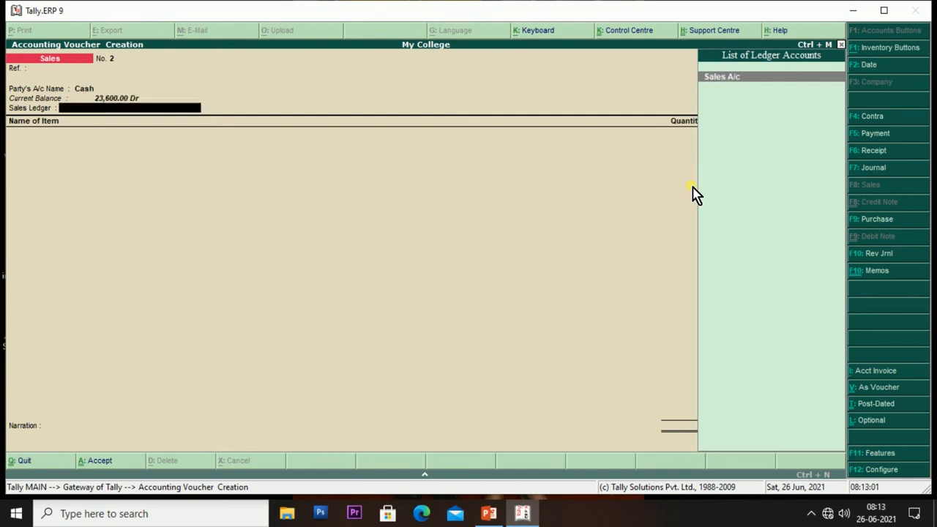
{"action": "key", "text": "Return"}
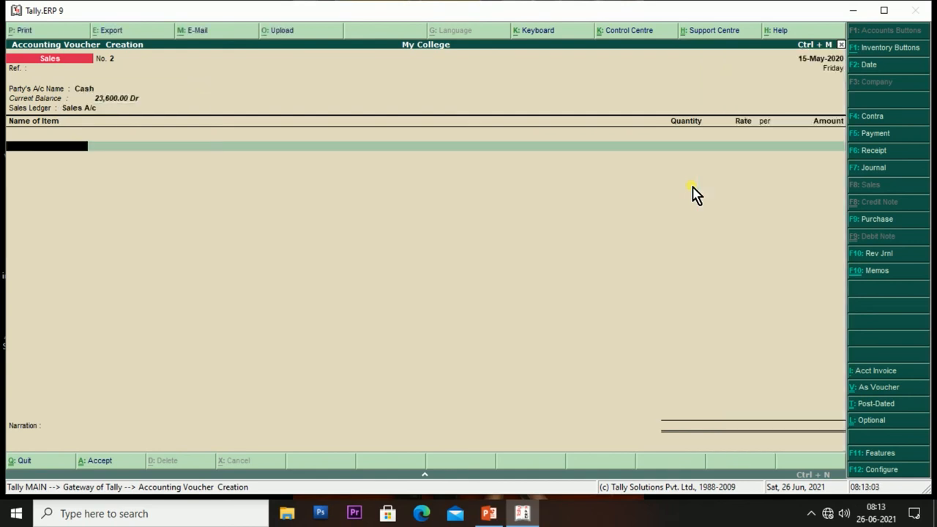
Step: Add the stock item Mouse to the sales voucher
{"action": "key", "text": "Return"}
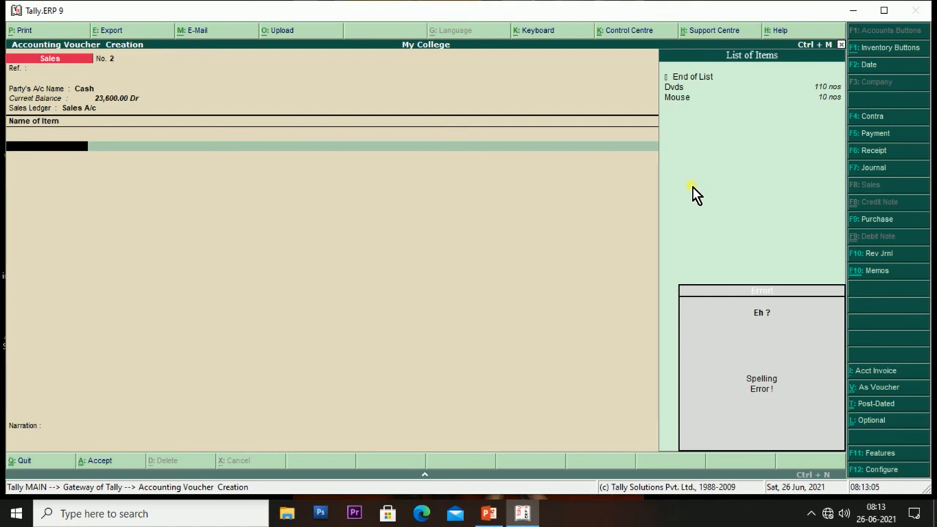
{"action": "key", "text": "Down"}
{"action": "key", "text": "Down"}
{"action": "key", "text": "Down"}
{"action": "key", "text": "Return"}
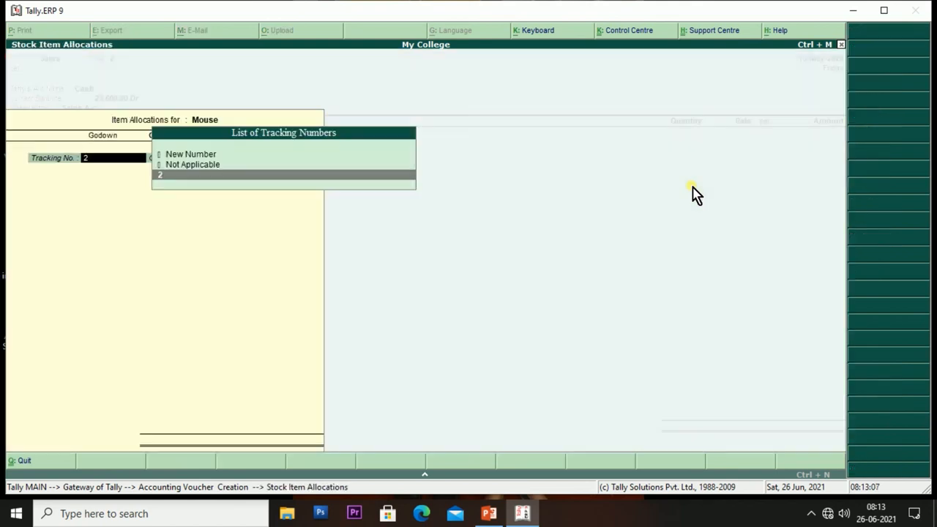
Step: Set both the tracking number and the order number to Not Applicable in the Mouse item allocation
{"action": "key", "text": "Up"}
{"action": "key", "text": "Return"}
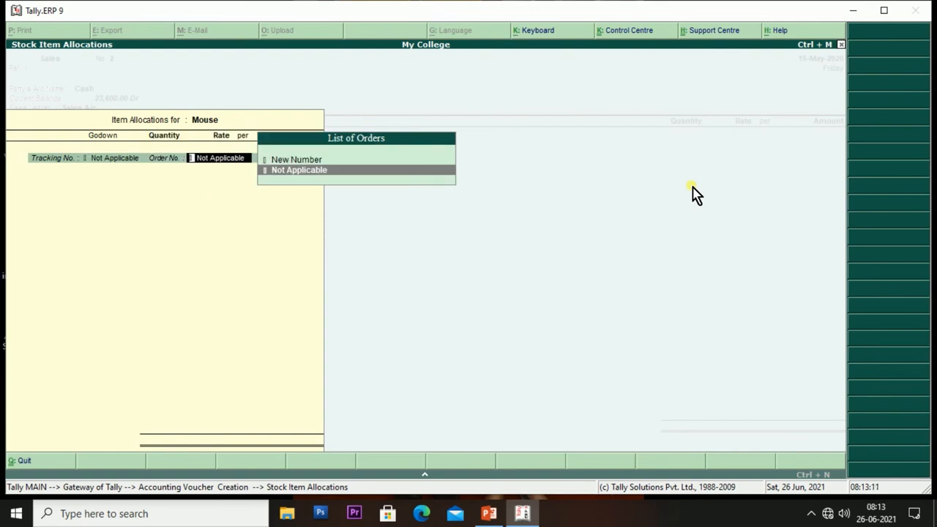
{"action": "key", "text": "Return"}
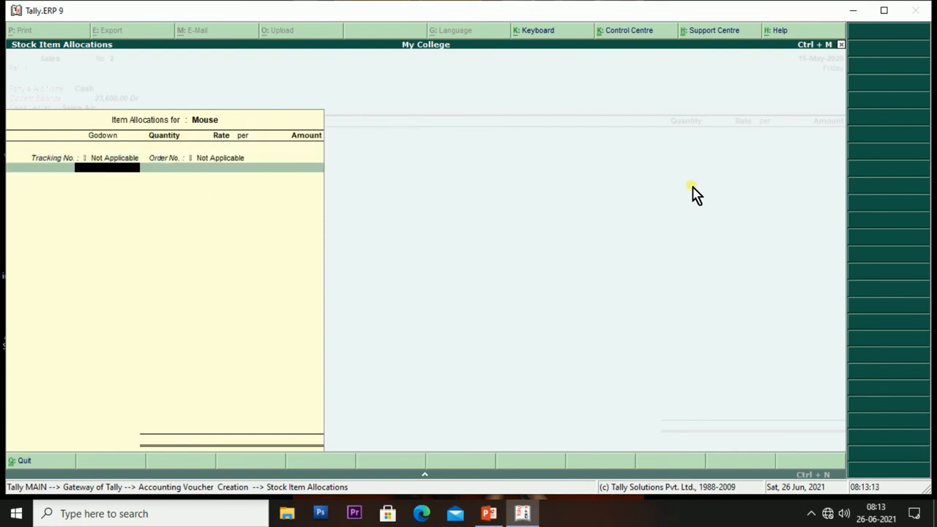
Step: Compare the Mouse stock held in godown B and Main Location in the list of godowns
{"action": "type", "text": "M"}
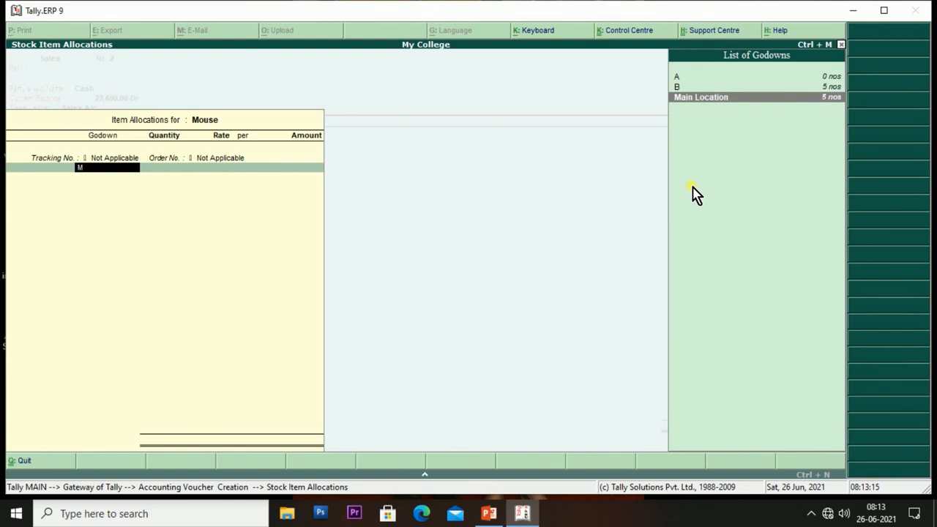
{"action": "key", "text": "Up"}
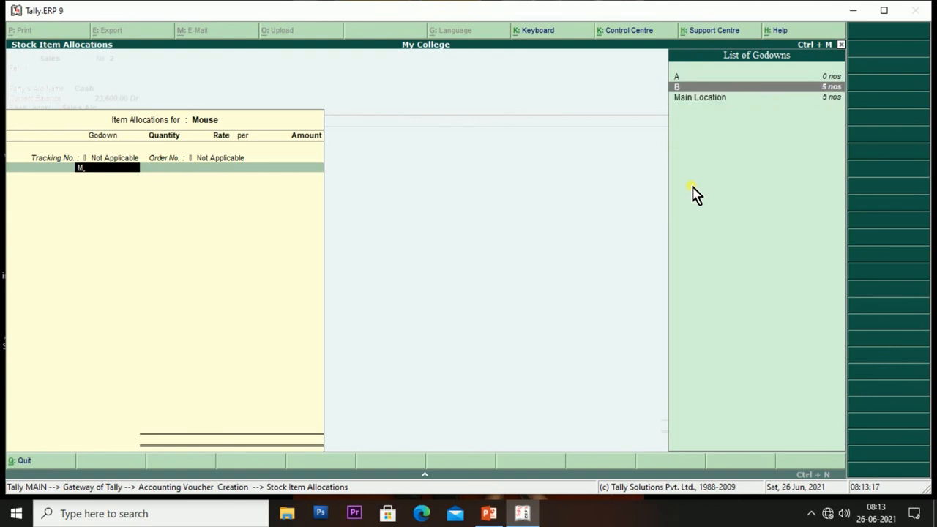
{"action": "key", "text": "Down"}
{"action": "key", "text": "Up"}
{"action": "key", "text": "Down"}
{"action": "key", "text": "Up"}
{"action": "key", "text": "Down"}
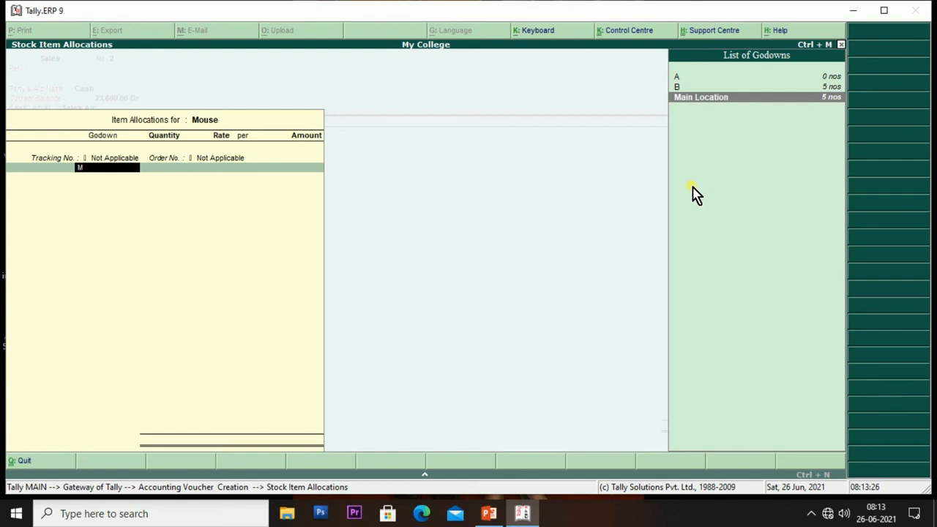
{"action": "key", "text": "Up"}
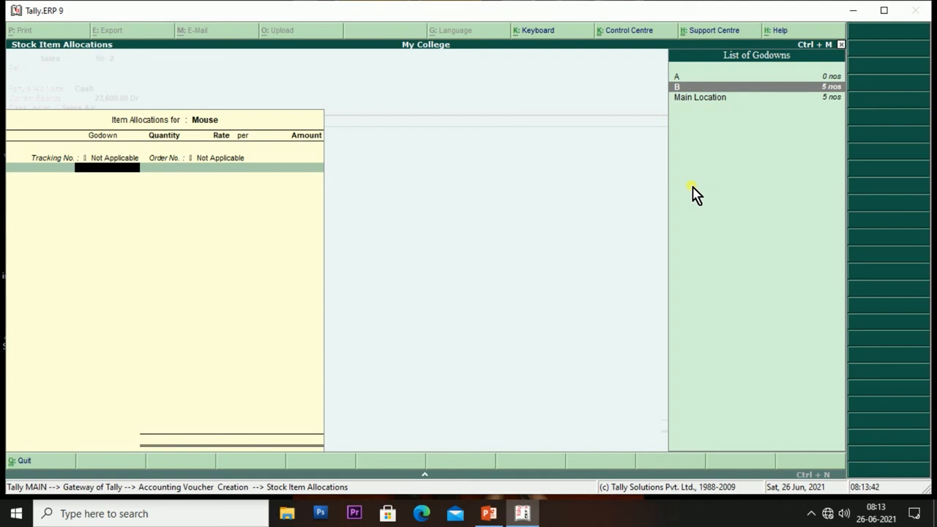
Step: Abandon the Mouse allocation and quit the sales voucher without saving, returning to the Gateway of Tally
{"action": "key", "text": "BackSpace"}
{"action": "key", "text": "Escape"}
{"action": "key", "text": "y"}
{"action": "key", "text": "Escape"}
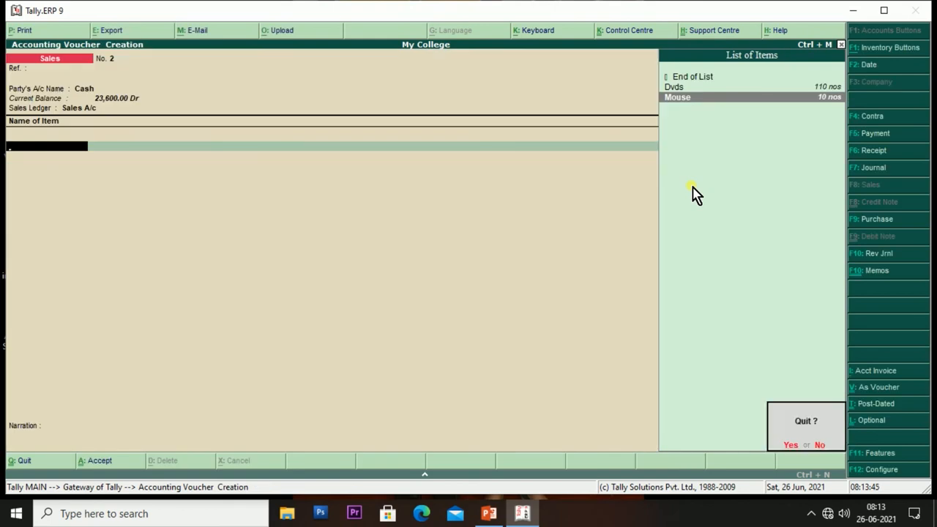
{"action": "key", "text": "y"}
{"action": "key", "text": "a"}
{"action": "key", "text": "Escape"}
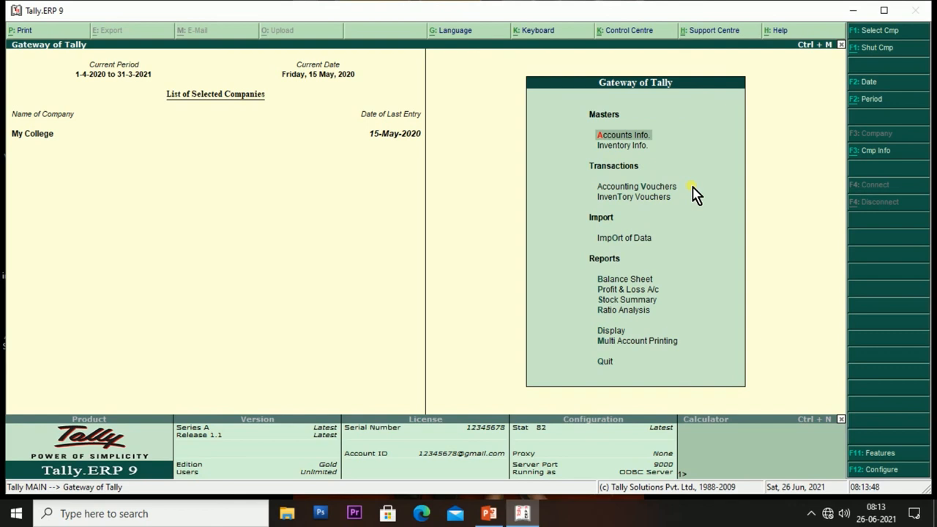
Step: Open inventory voucher creation for My College from the Gateway of Tally
{"action": "key", "text": "Down"}
{"action": "key", "text": "Down"}
{"action": "key", "text": "Down"}
{"action": "key", "text": "Return"}
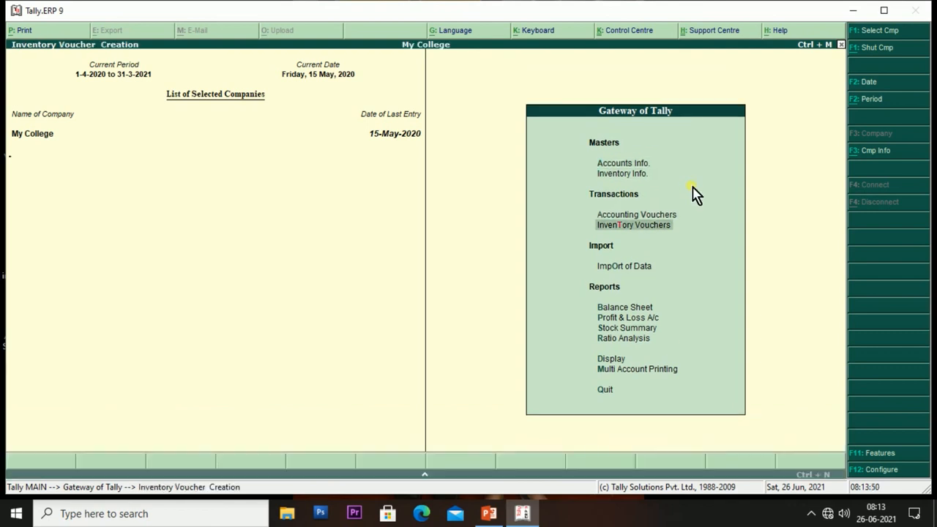